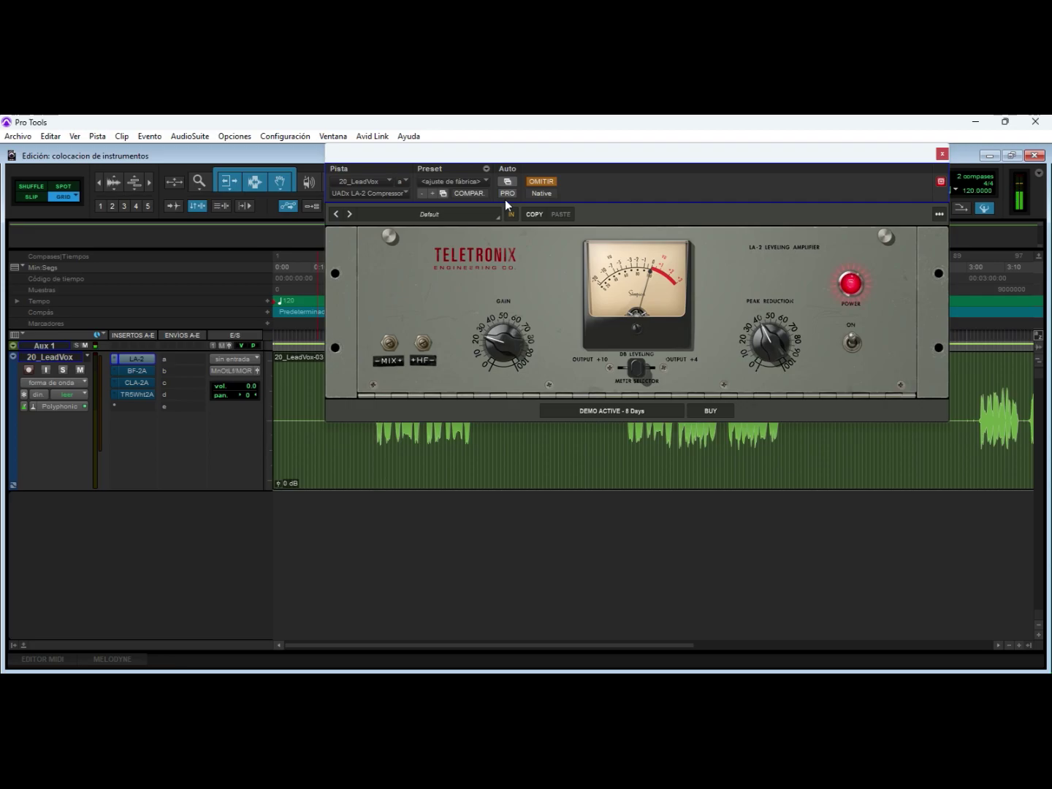
Step: Look through the BF-2A, CLA-2A, TR5 White 2A and LA-2 compressor inserts on the 20_LeadVox track, finishing on the LA-2
click(136, 371)
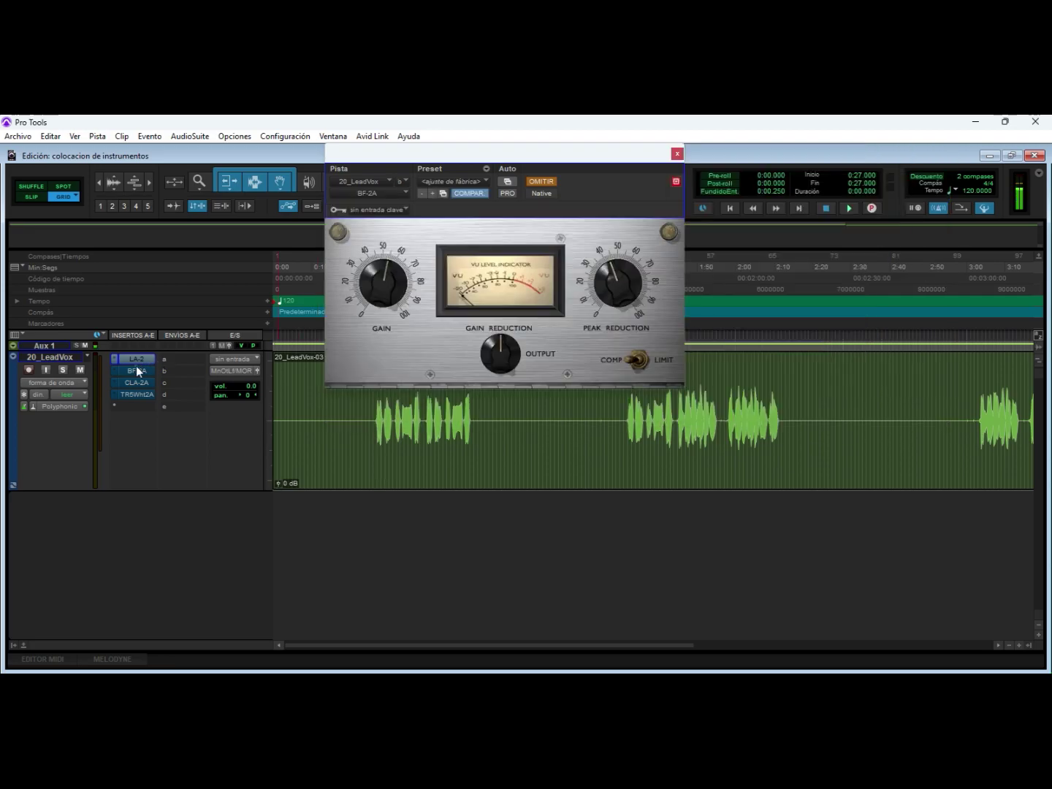
click(137, 383)
click(137, 394)
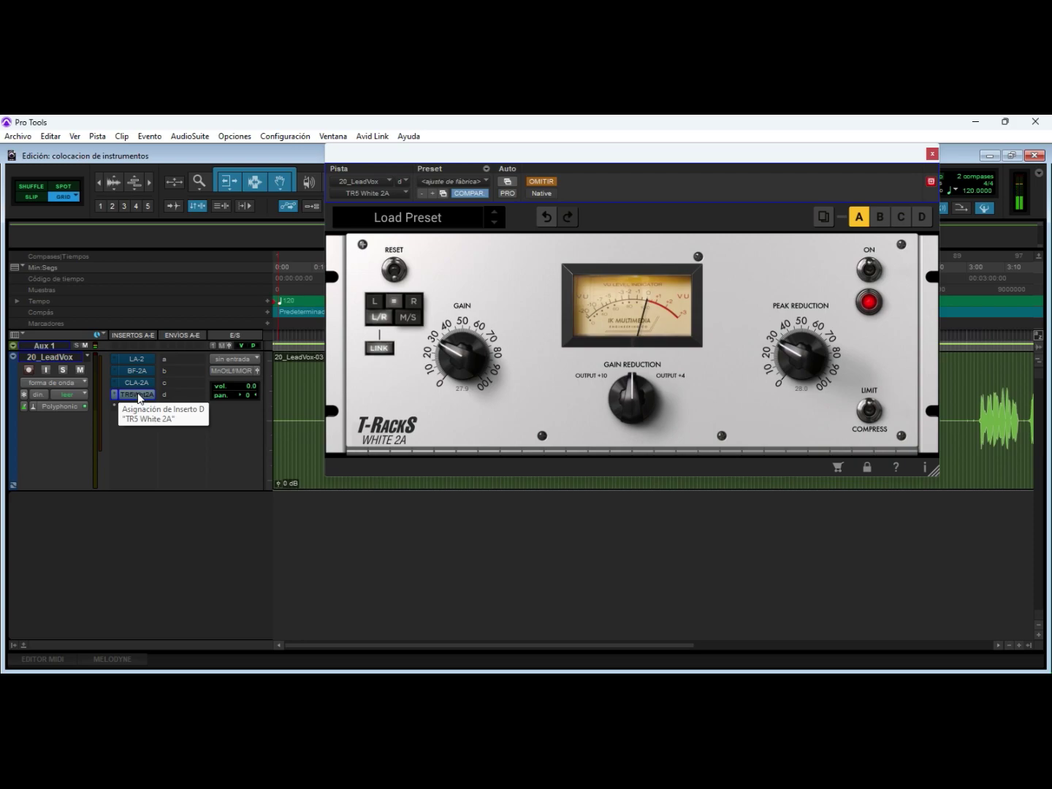
click(137, 359)
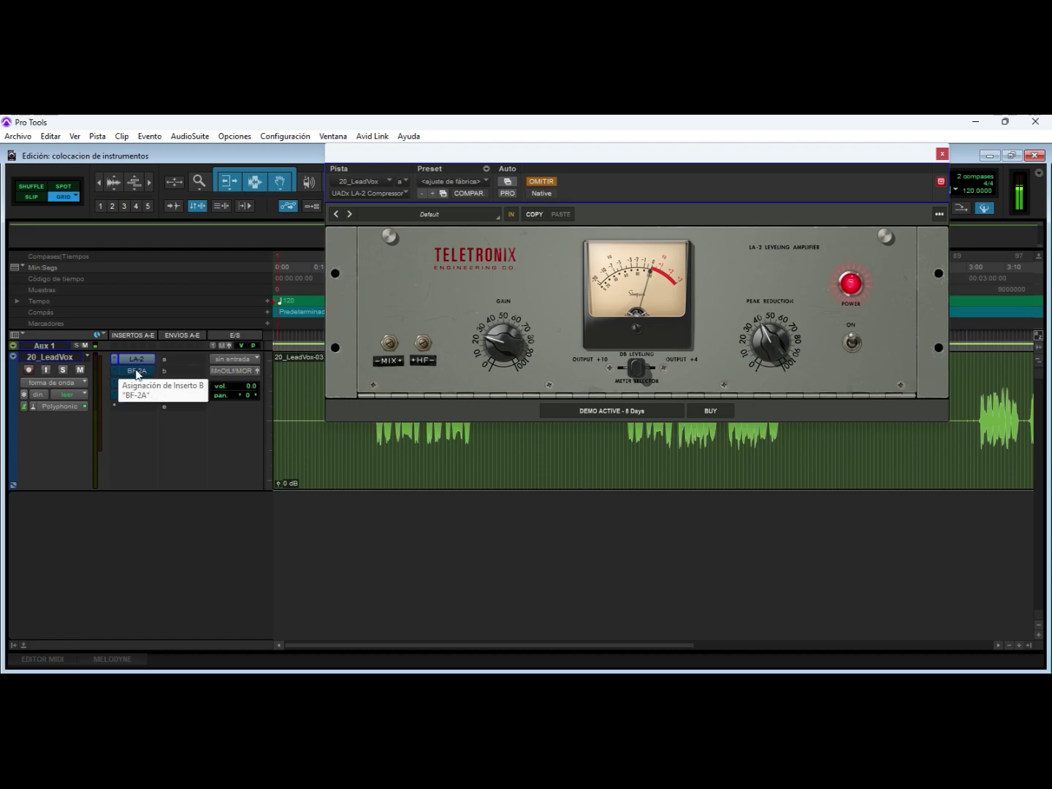
click(137, 371)
click(136, 382)
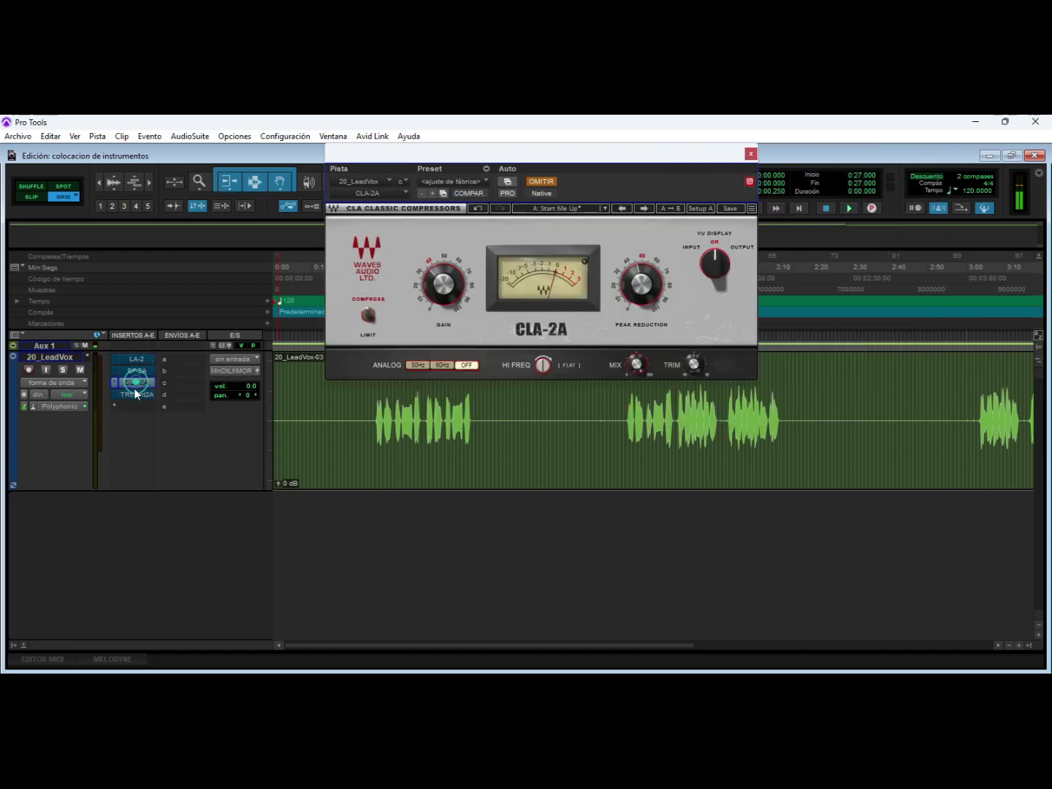
click(134, 395)
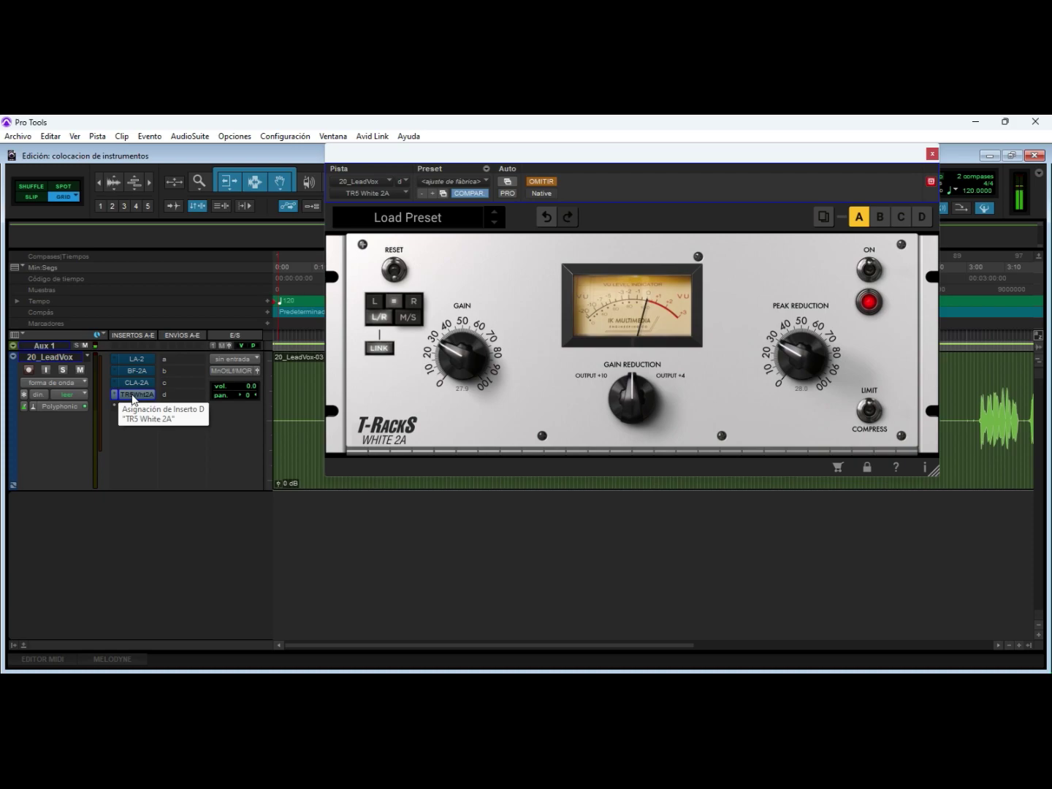
click(136, 357)
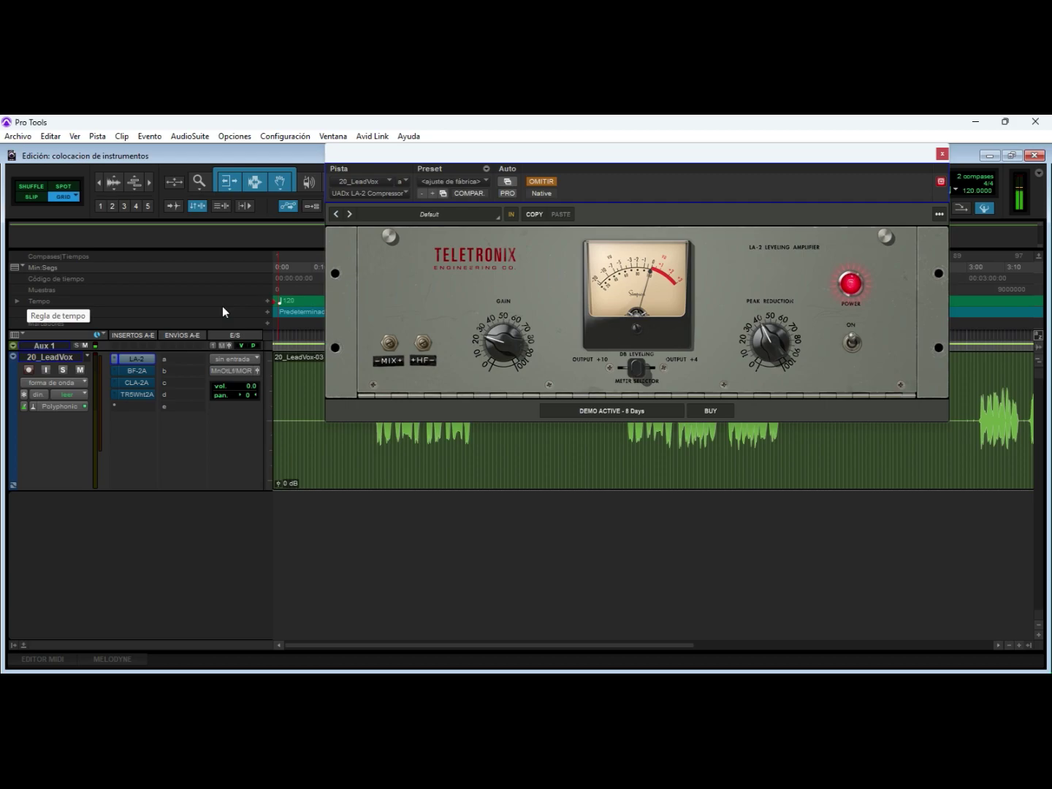
Step: Reposition the LA-2 compressor window so the vocal waveform and the track's inserts stay accessible
drag(546, 158, 559, 130)
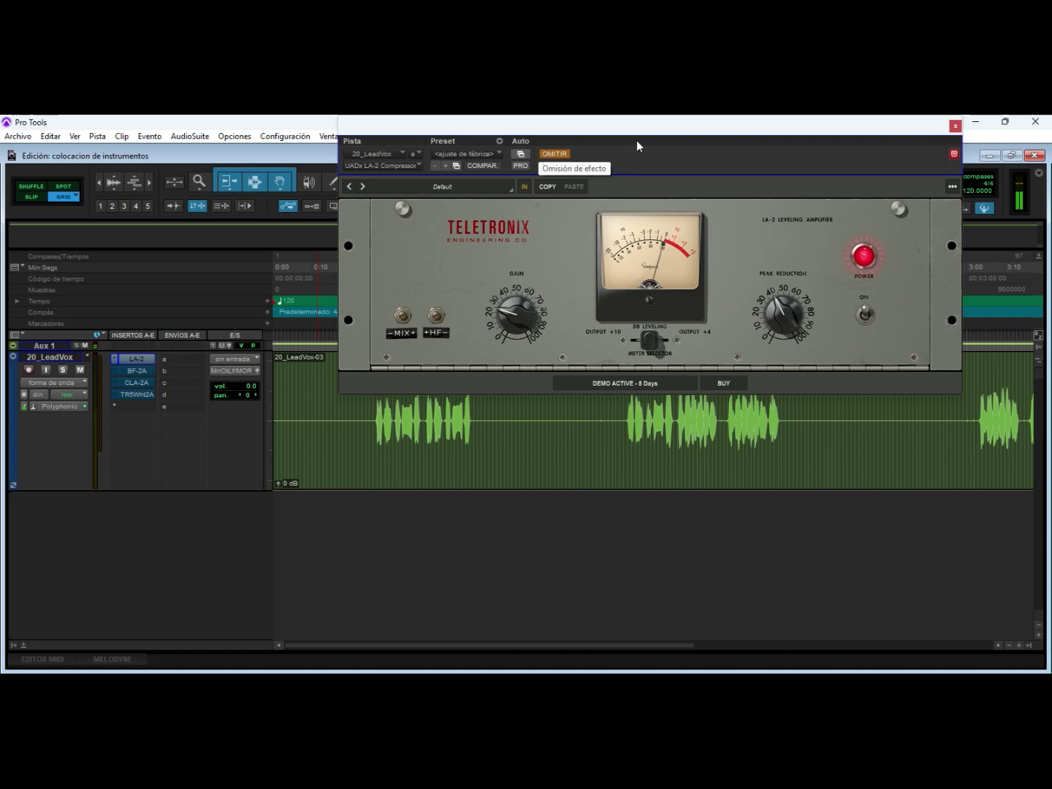
drag(649, 131, 570, 144)
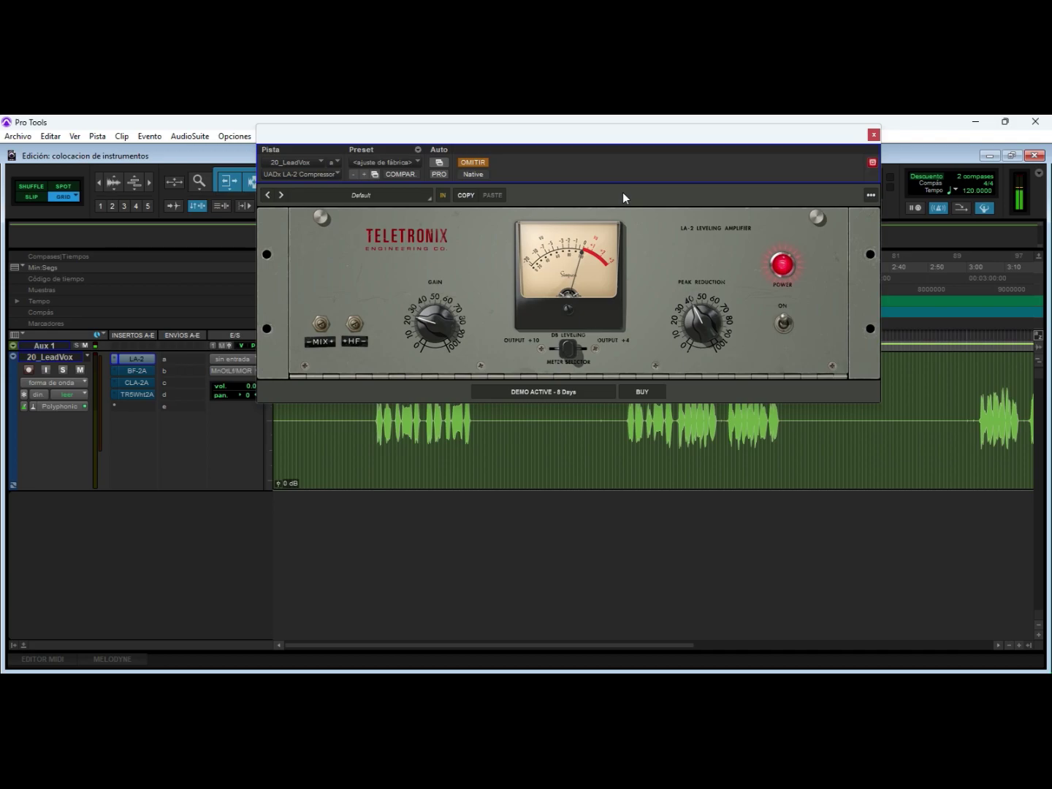
drag(550, 136, 575, 128)
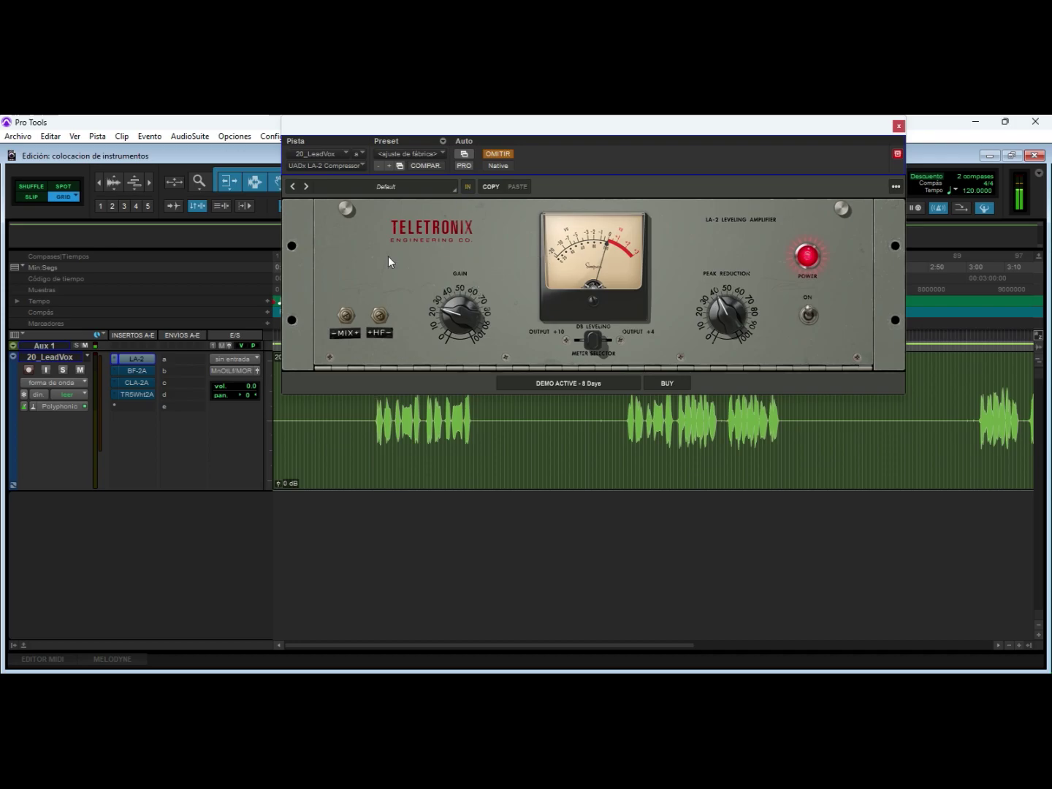
Step: View the BF-2A, CLA-2A and TR5 White 2A compressors once more and return to the LA-2
click(144, 366)
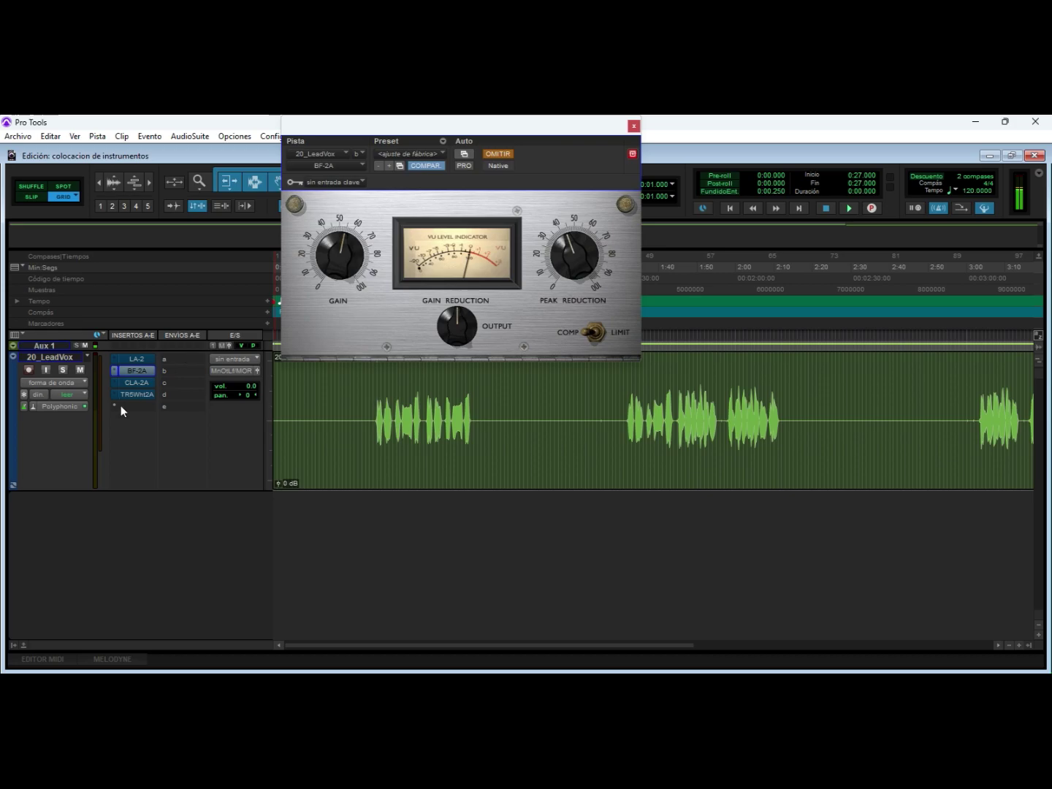
click(139, 379)
click(136, 394)
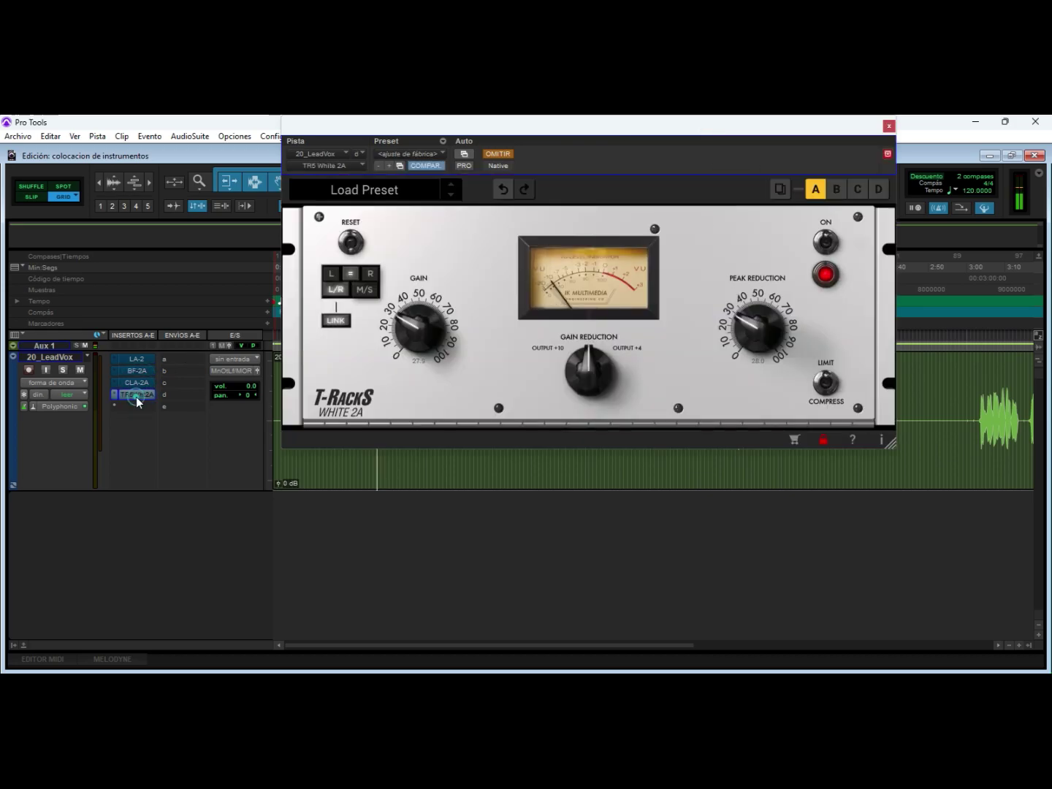
click(144, 359)
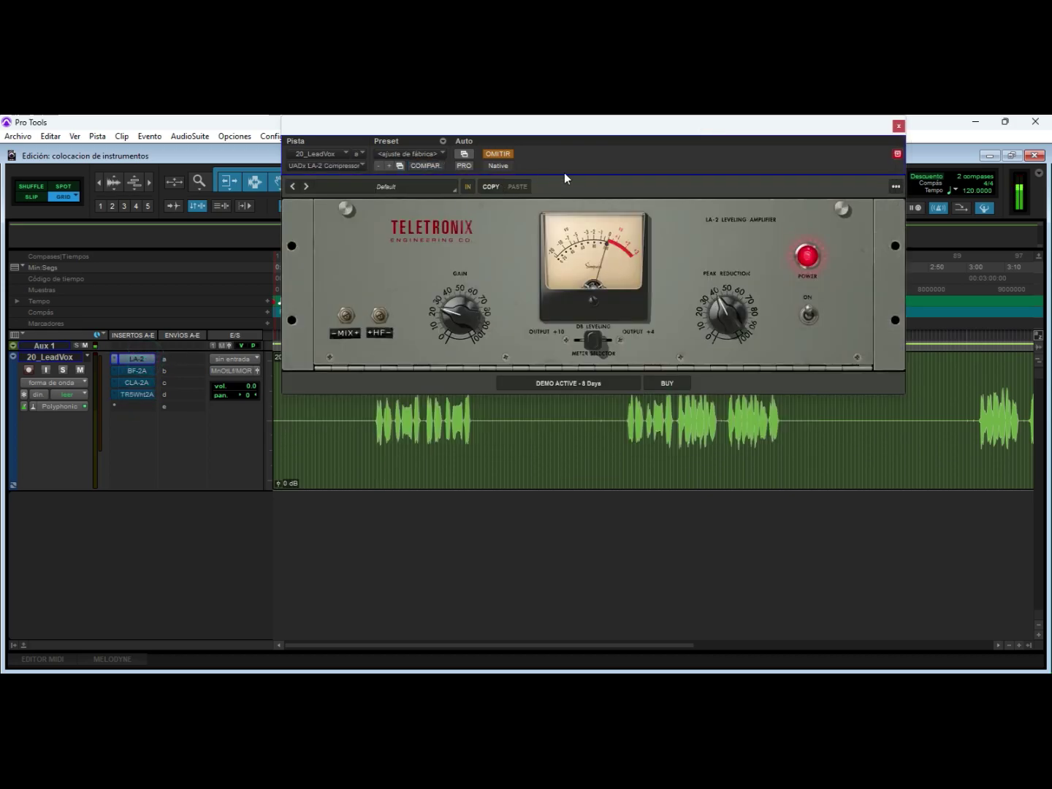
Step: Play the lead vocal phrase and compare the LA-2 bypassed and active, leaving it bypassed when playback stops
key(space)
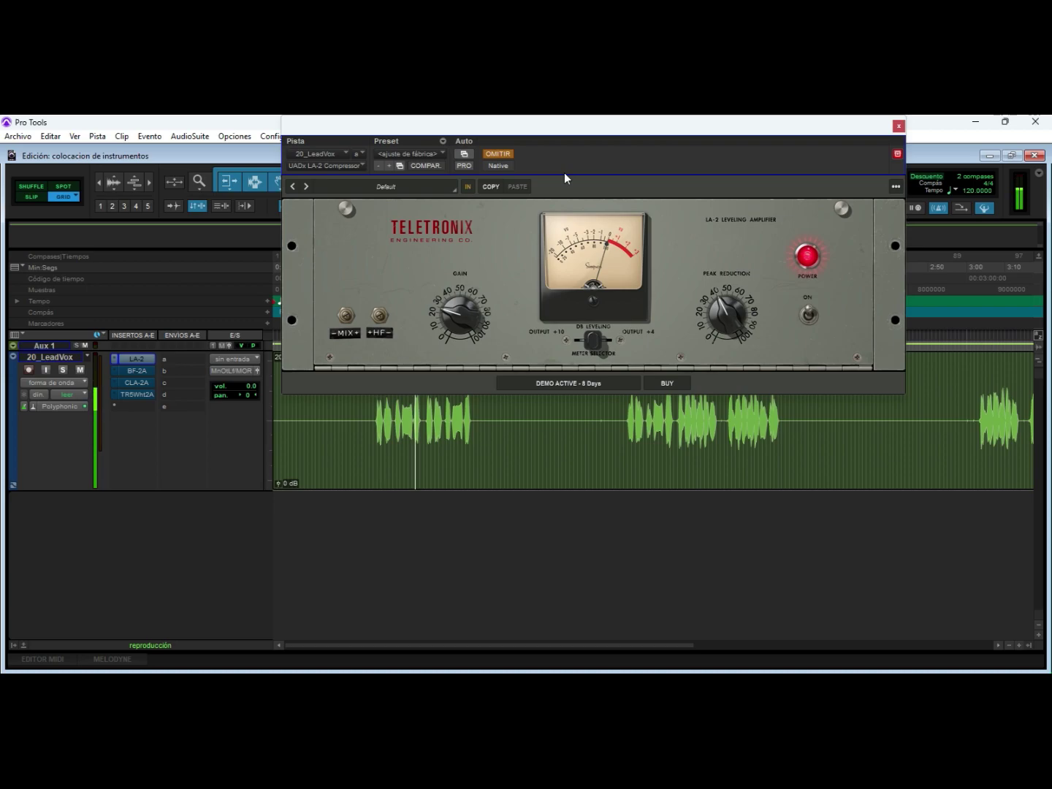
key(space)
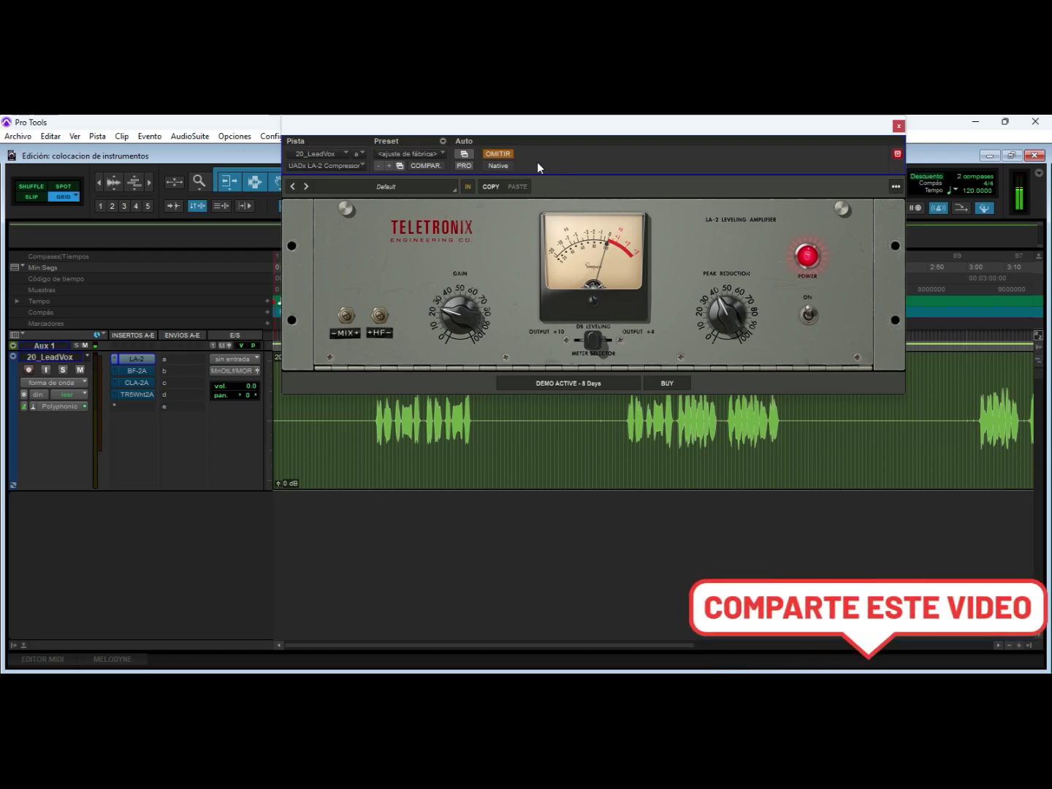
click(512, 154)
key(space)
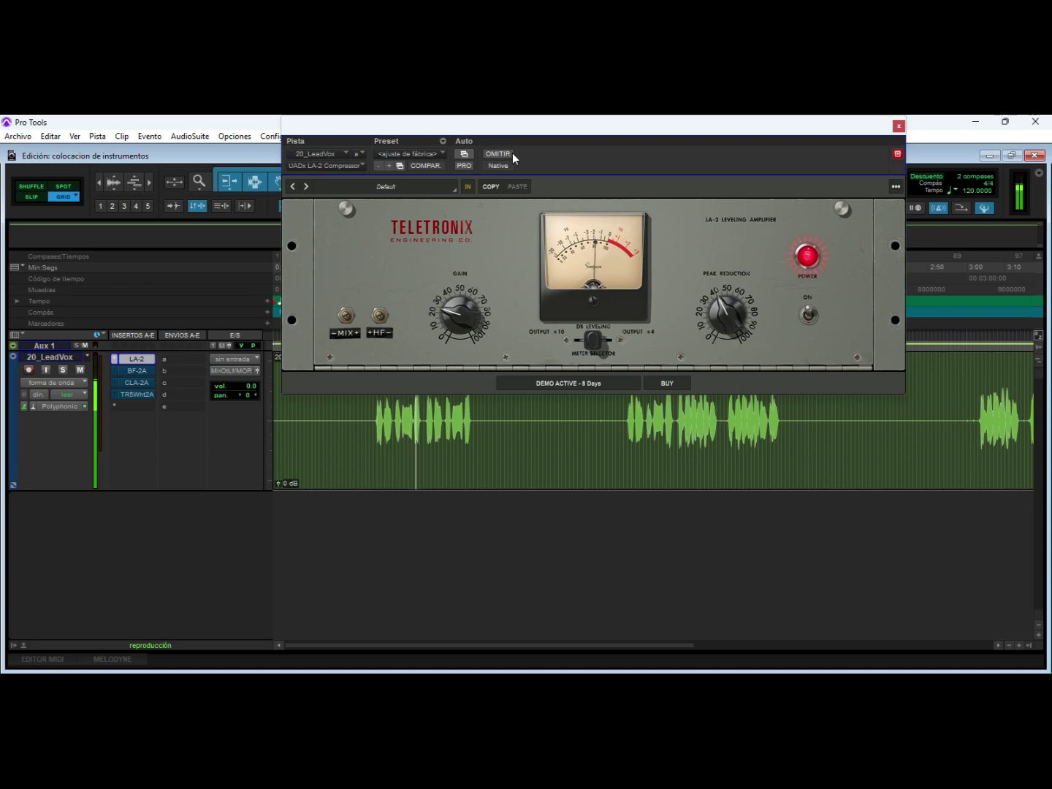
click(498, 154)
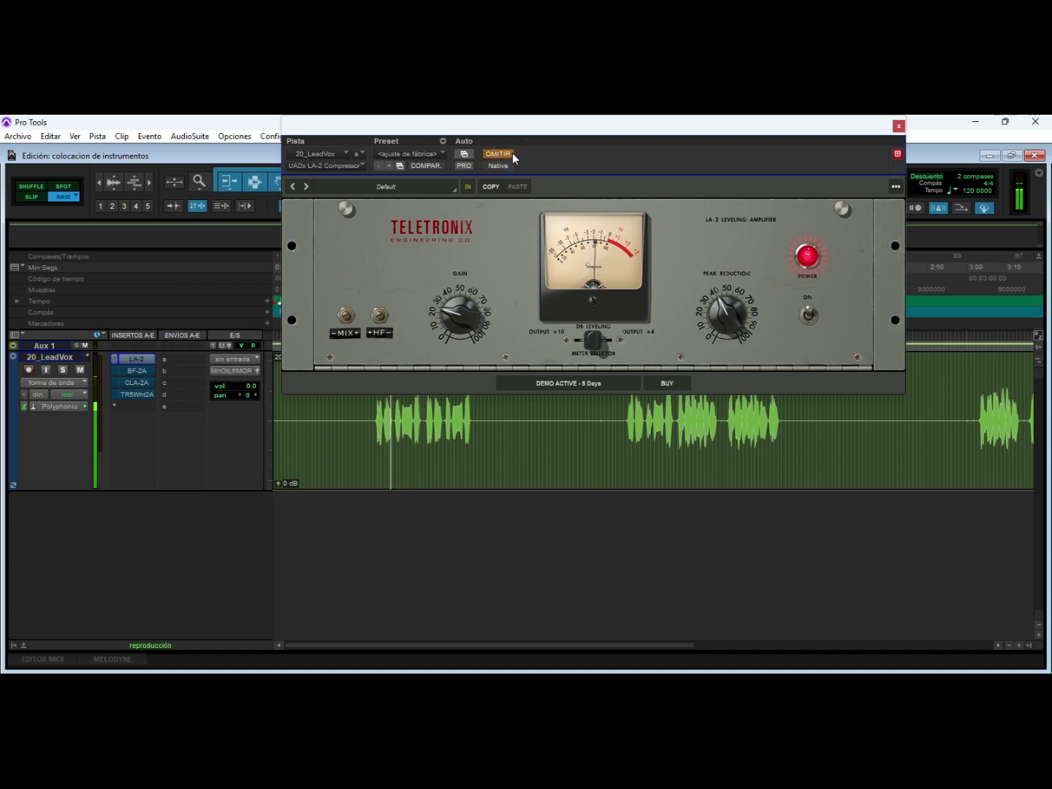
click(512, 153)
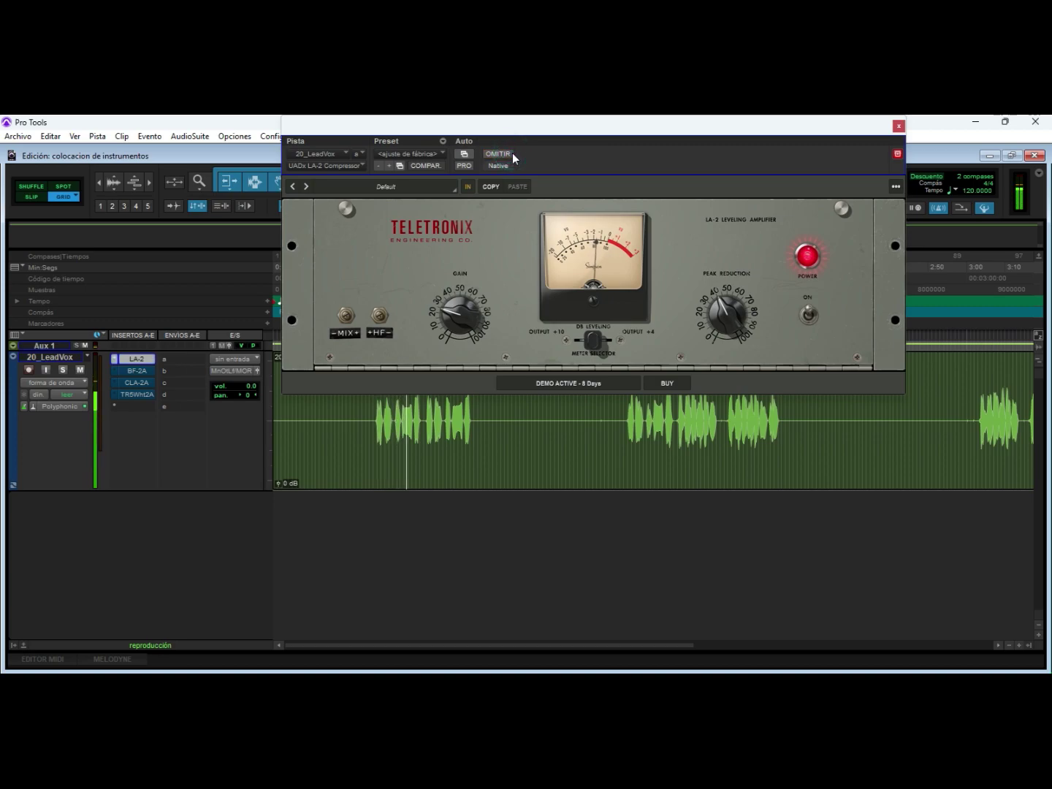
click(512, 152)
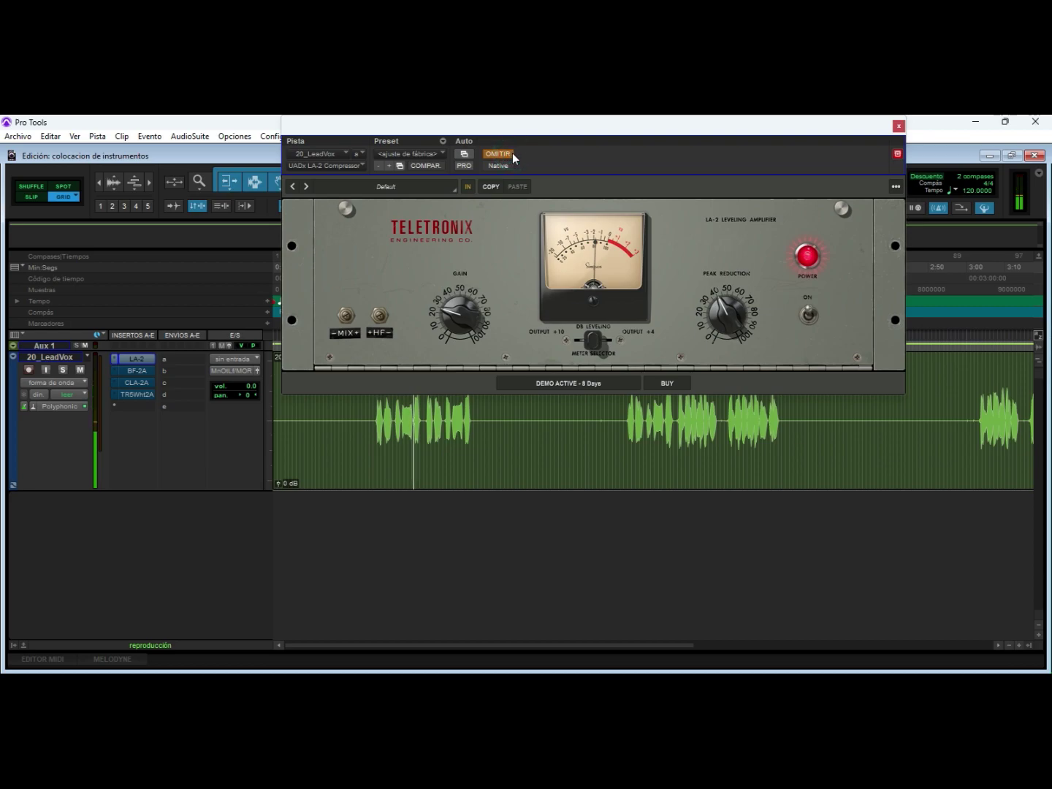
key(space)
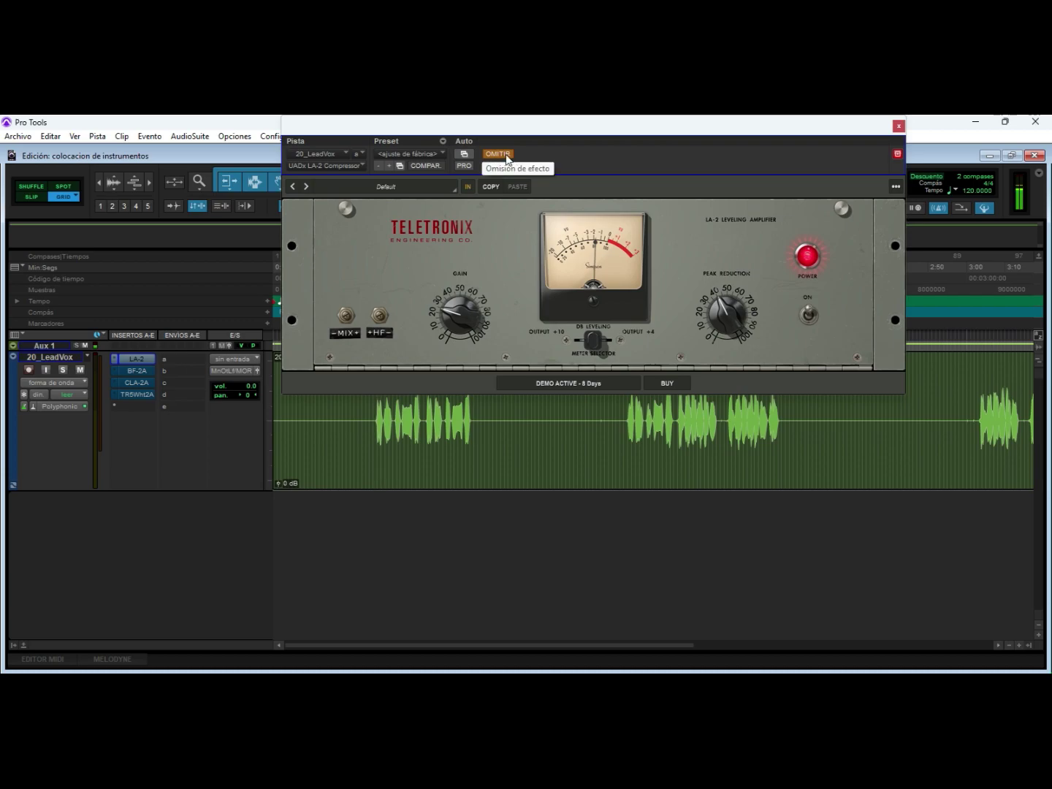
Step: Audition the vocal phrase once with the LA-2 bypassed and once with it active, and bypass it again
key(space)
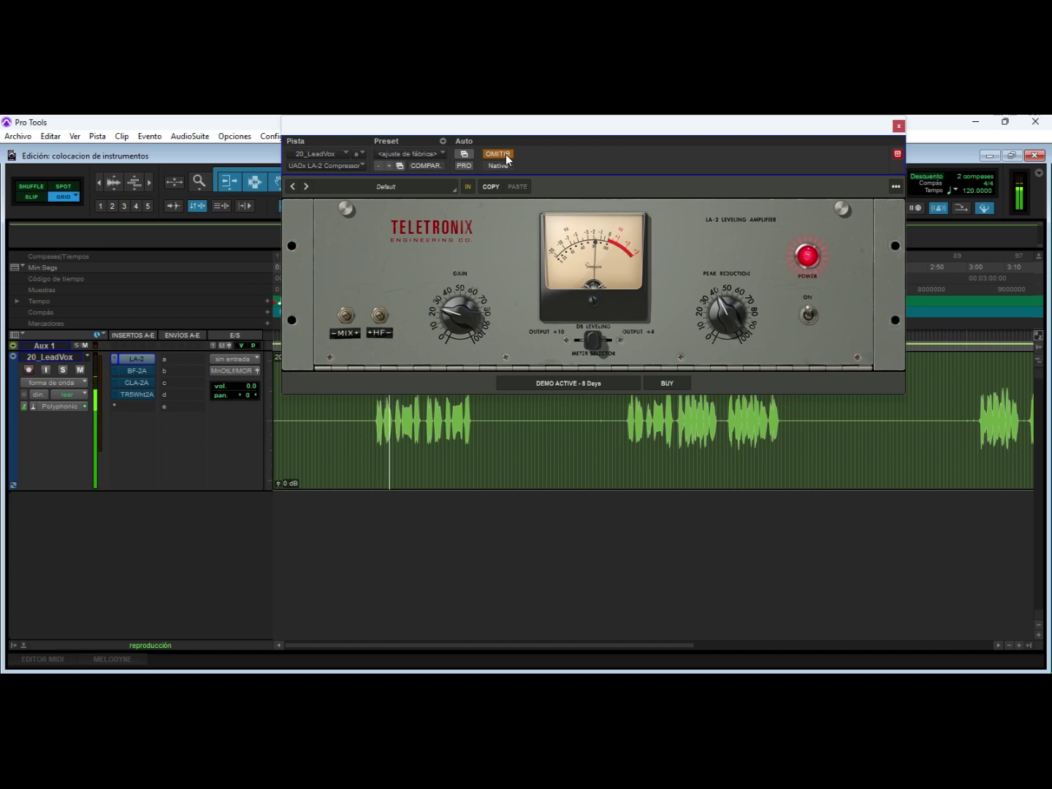
key(space)
click(496, 154)
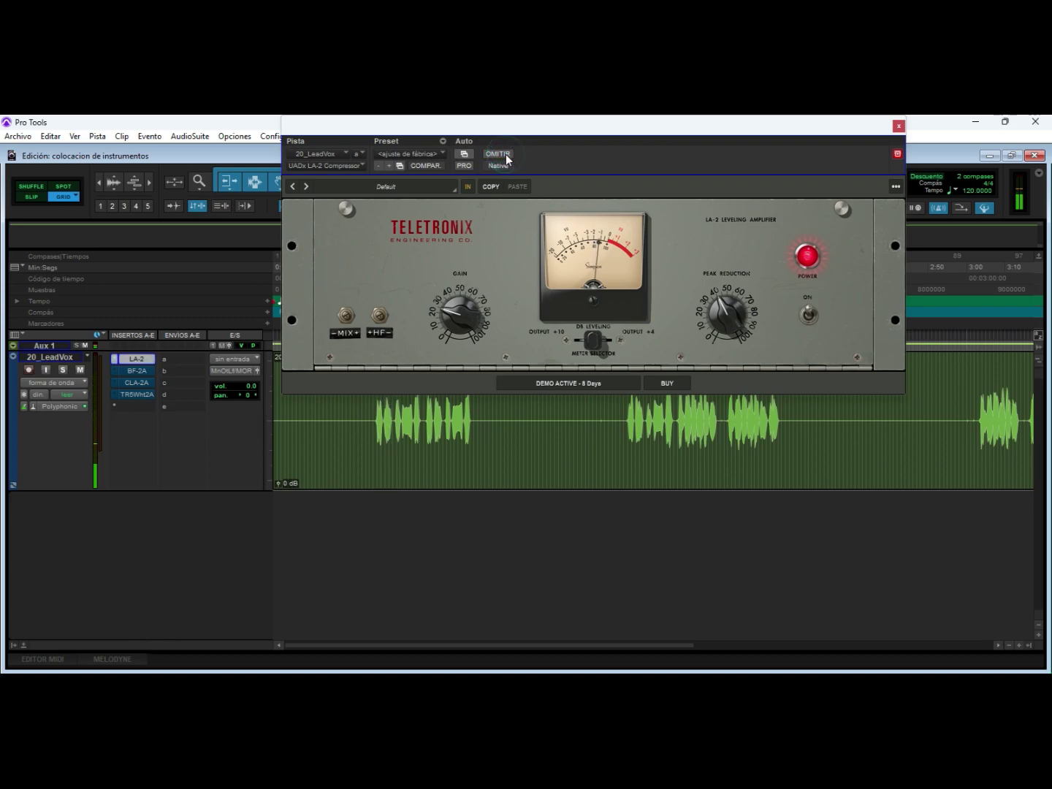
key(space)
key(space)
click(505, 154)
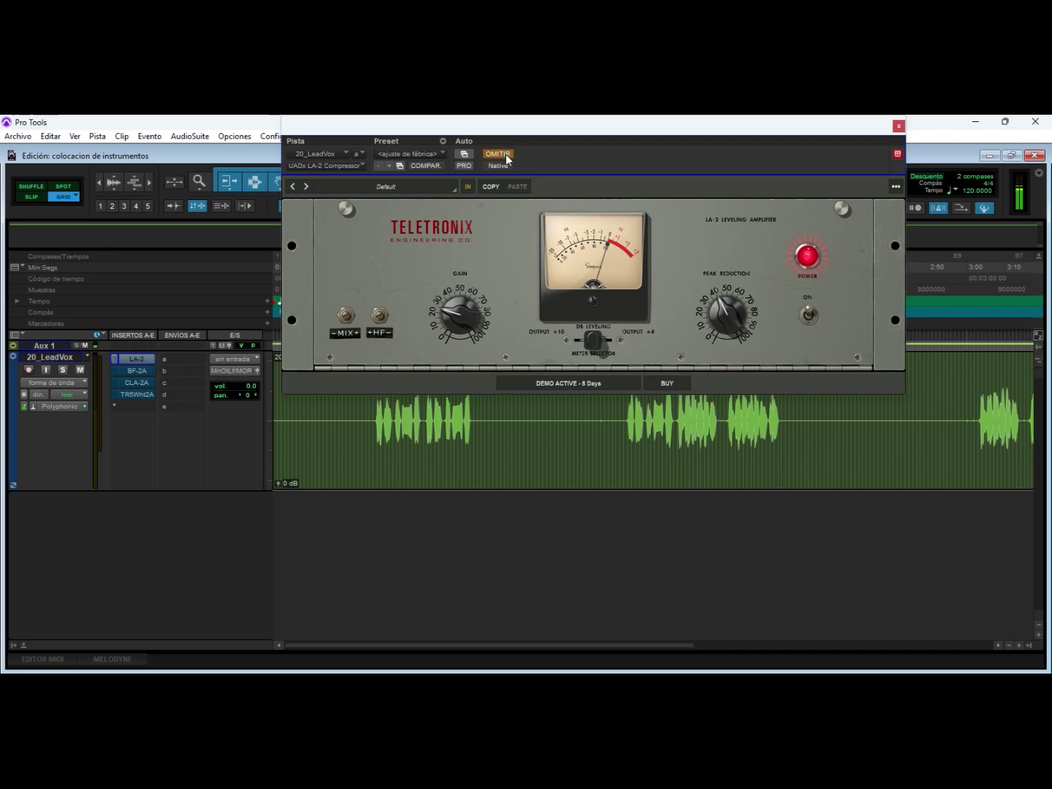
Step: Open the BF-2A, move its window clear of the inserts, and play the vocal phrase with it bypassed and active
click(138, 369)
drag(520, 133, 628, 132)
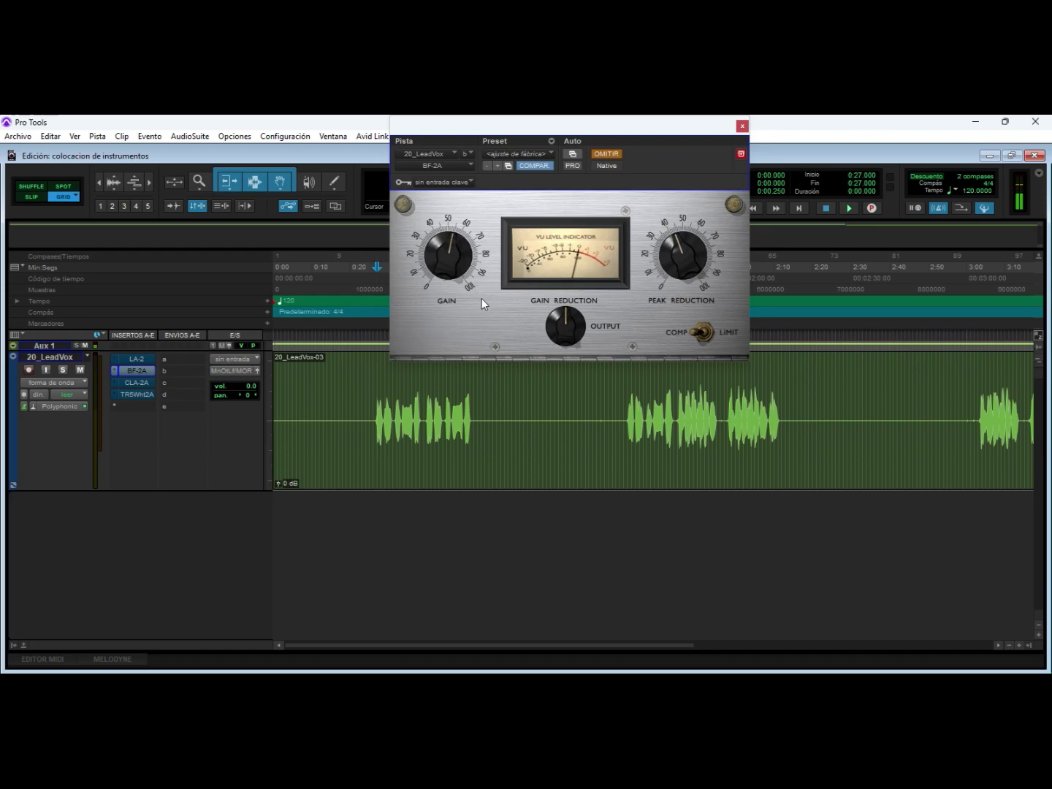
key(space)
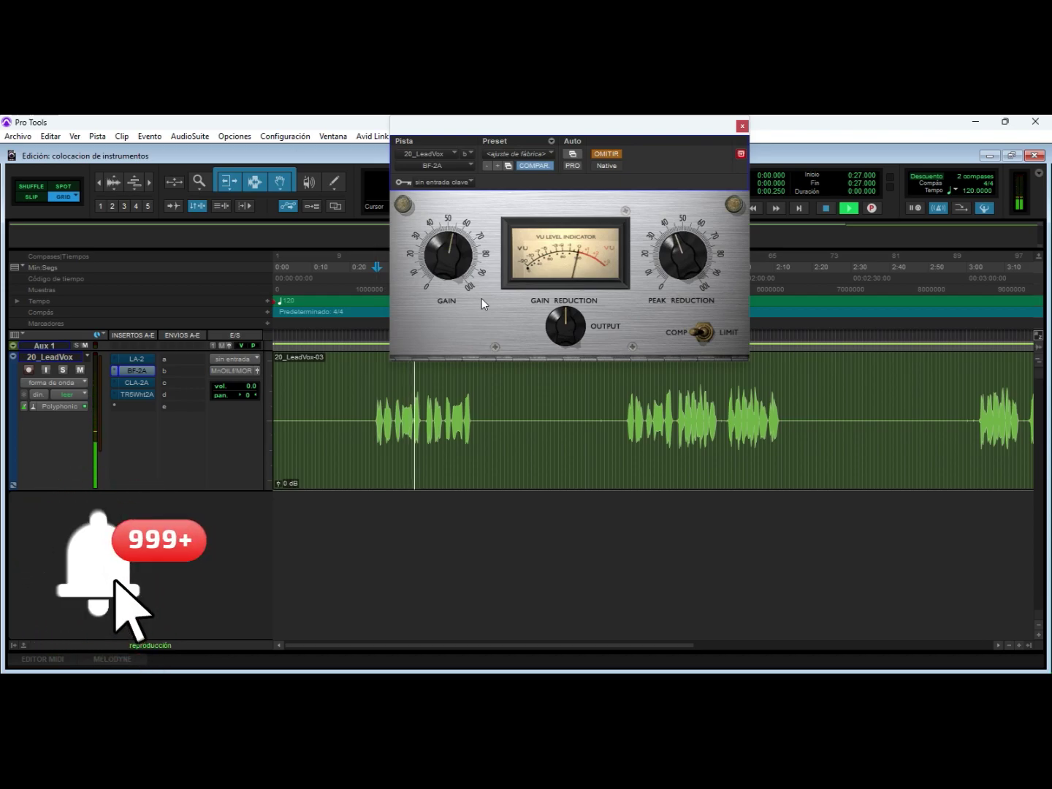
key(space)
click(606, 154)
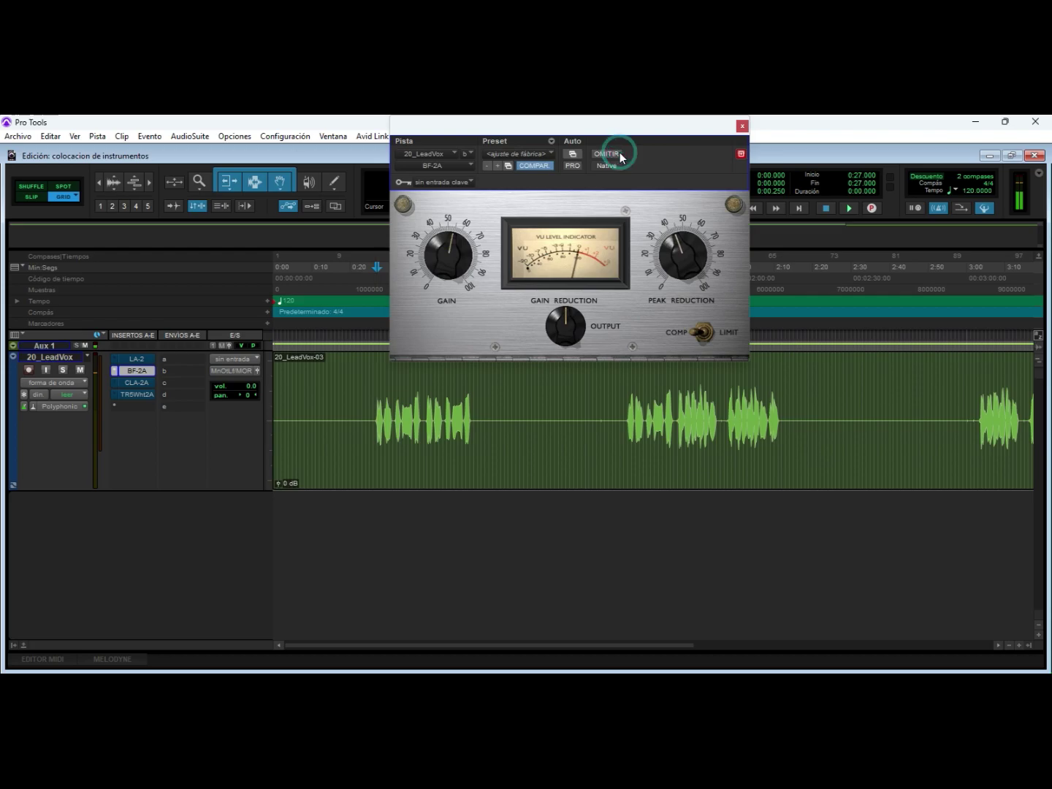
key(space)
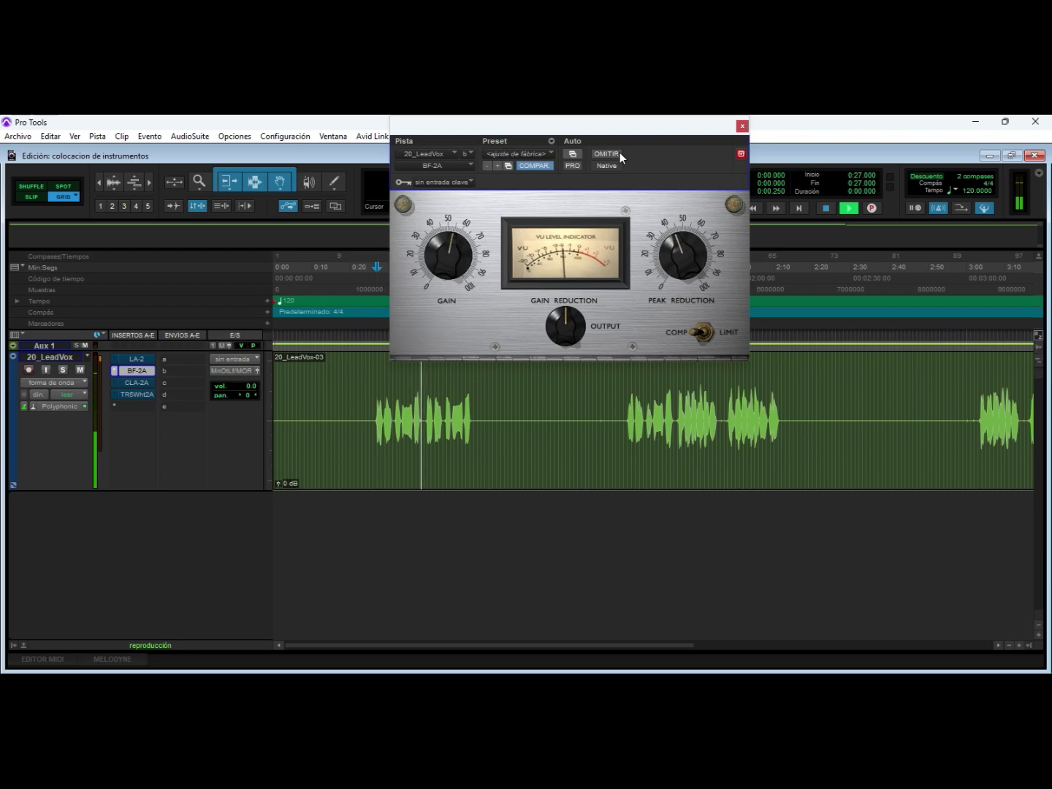
key(space)
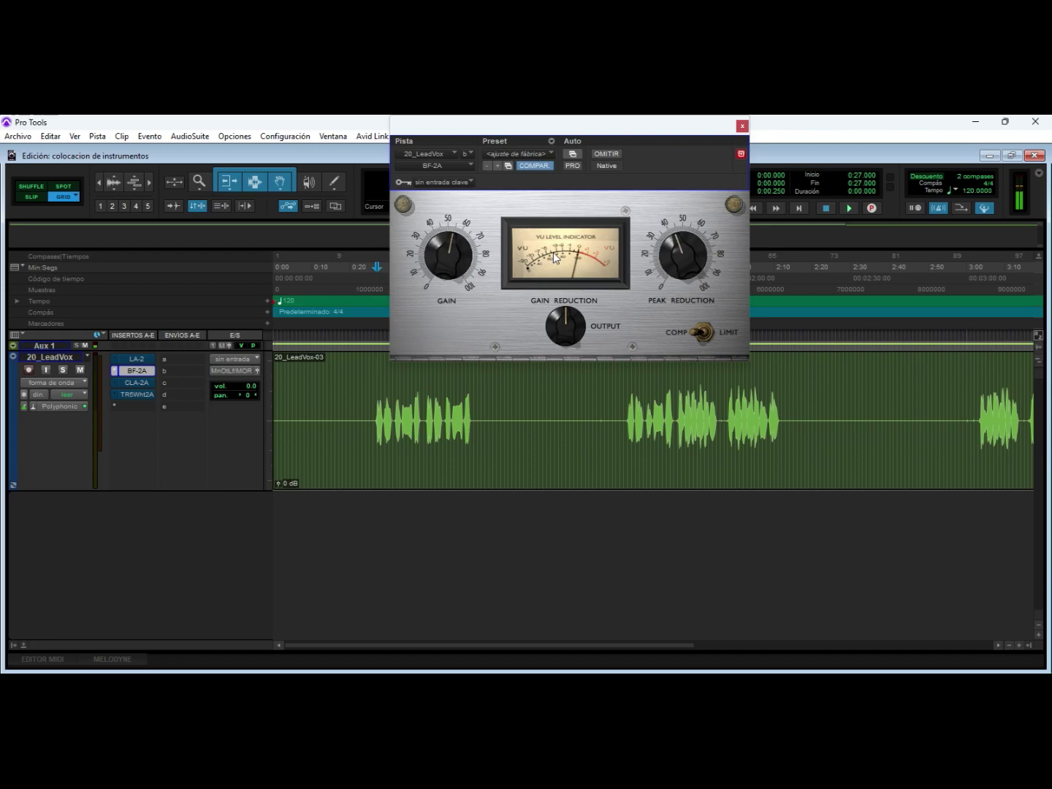
Step: Repeat the bypassed and active comparison of the BF-2A on the vocal phrase, leaving the compressor bypassed
click(601, 155)
key(space)
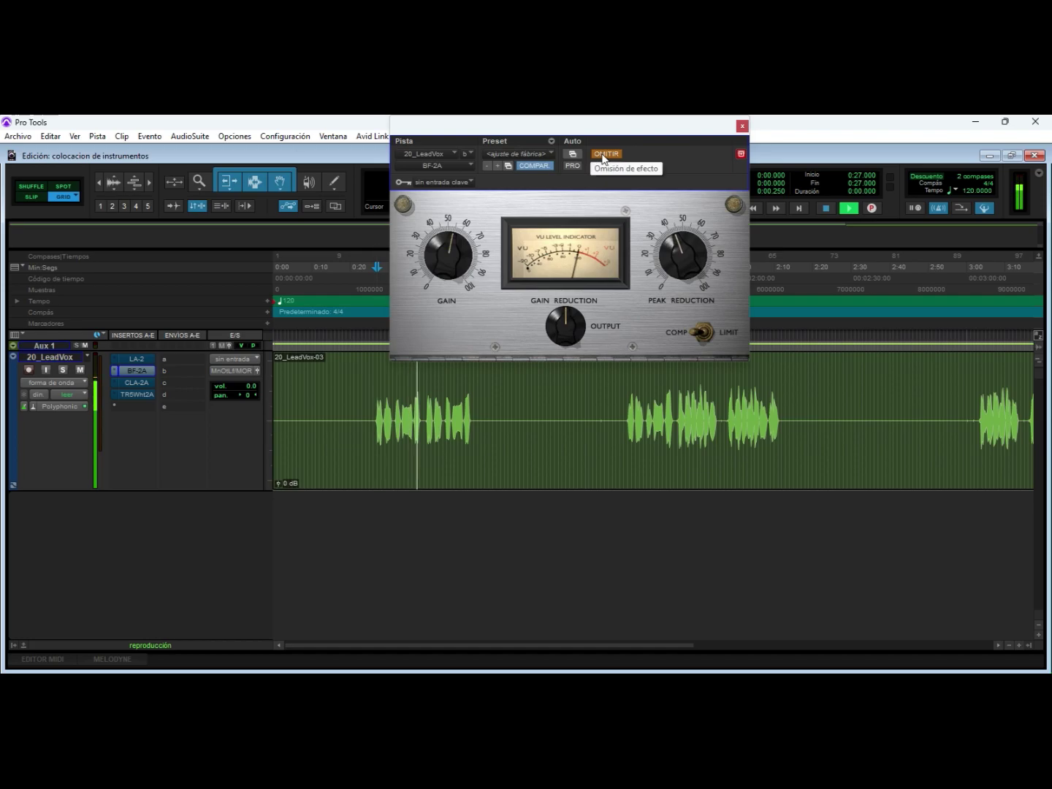
key(space)
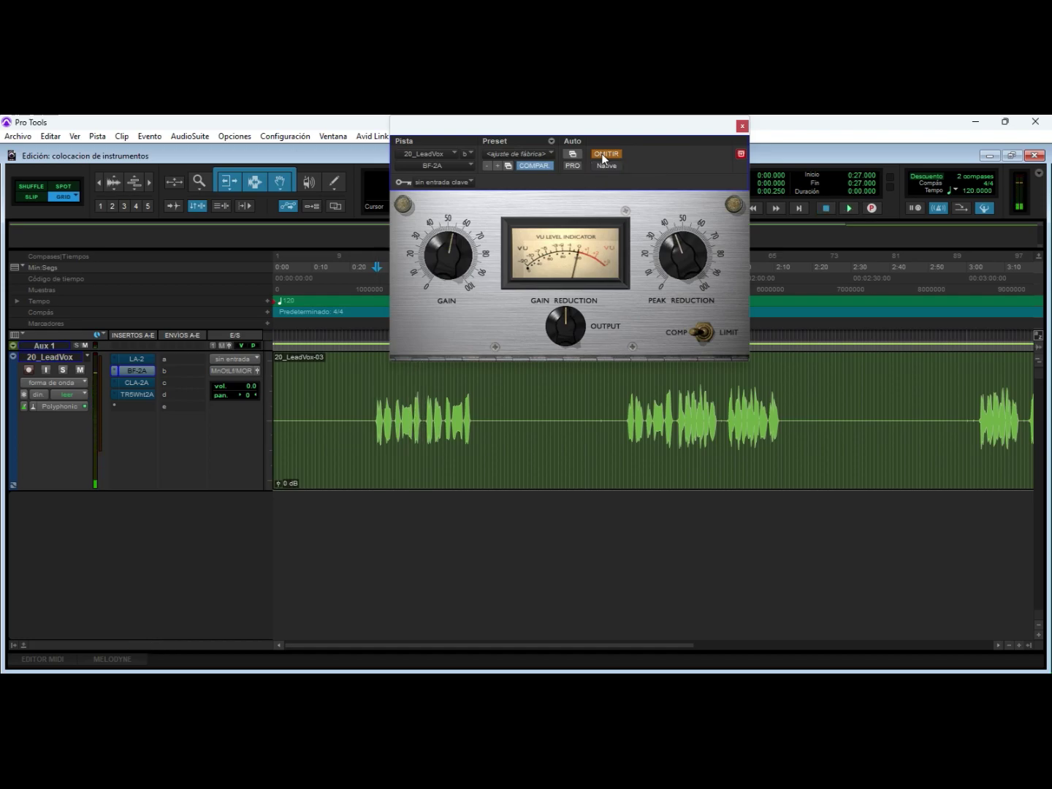
click(601, 155)
key(space)
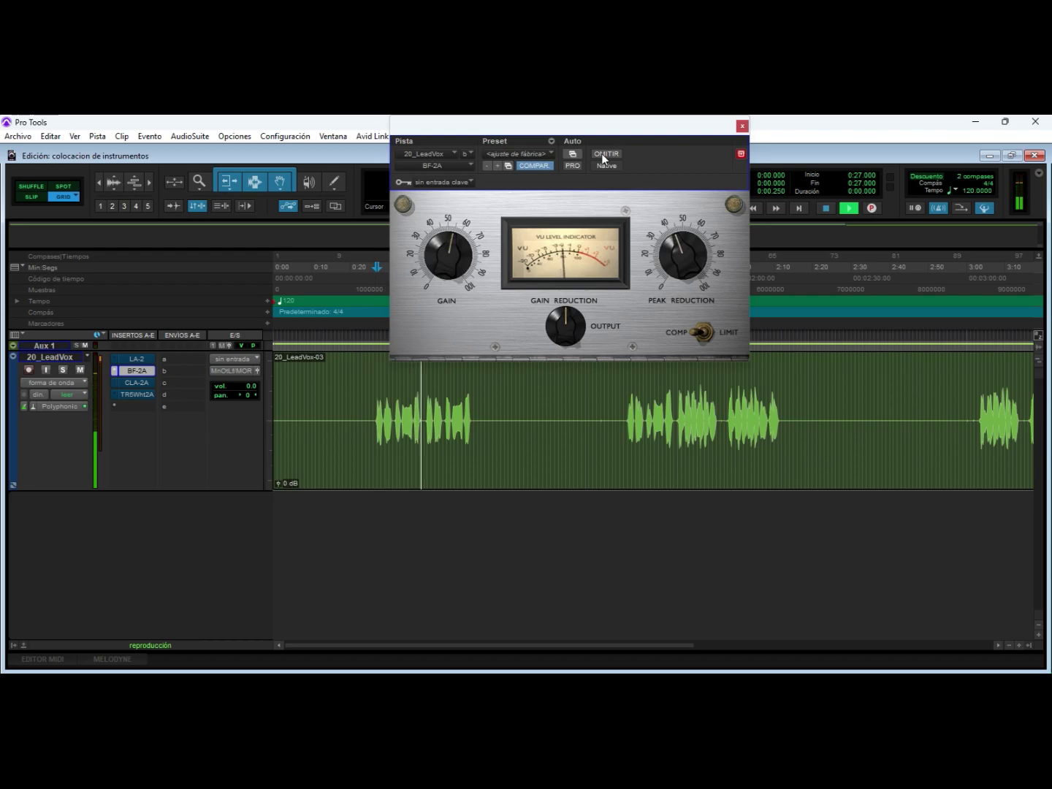
key(space)
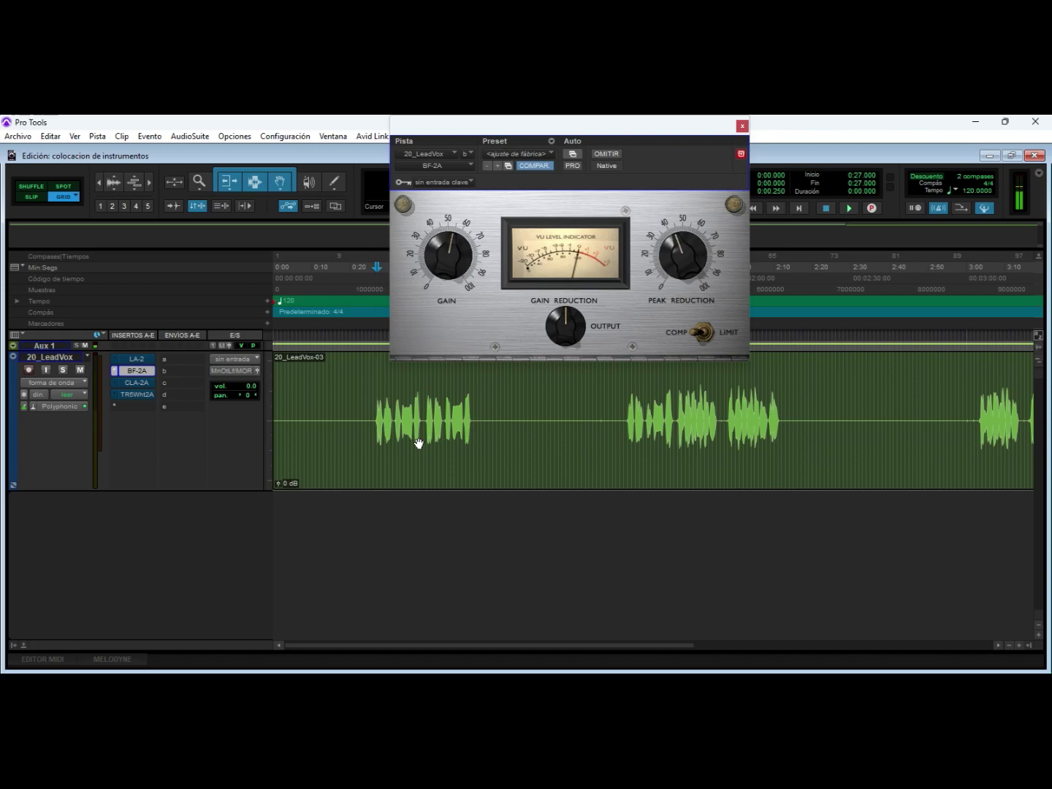
click(607, 154)
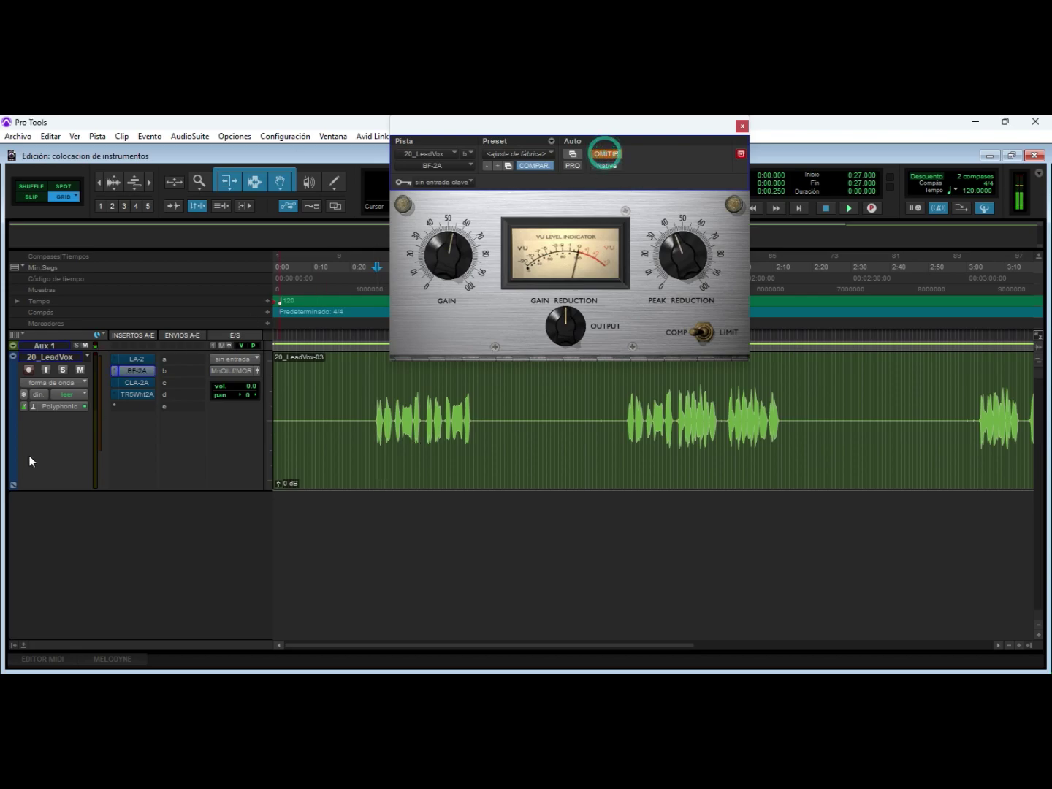
Step: Open the CLA-2A on the lead vocal and play the phrase once with it bypassed and once with it active
click(139, 383)
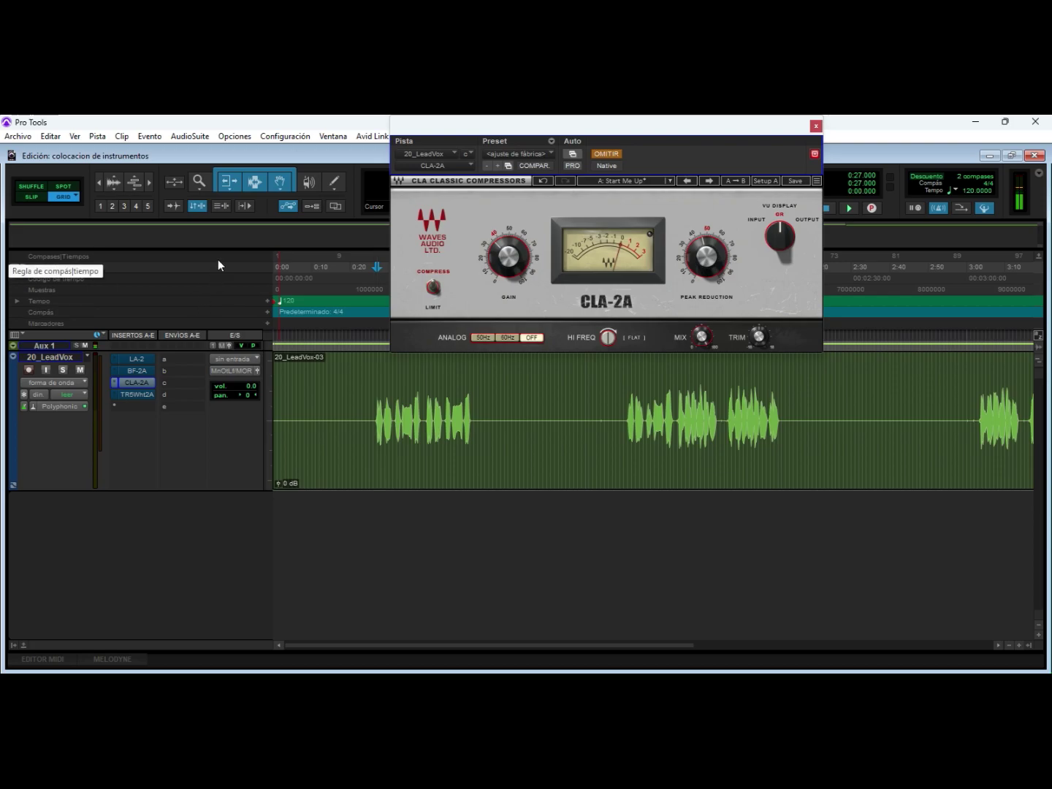
key(space)
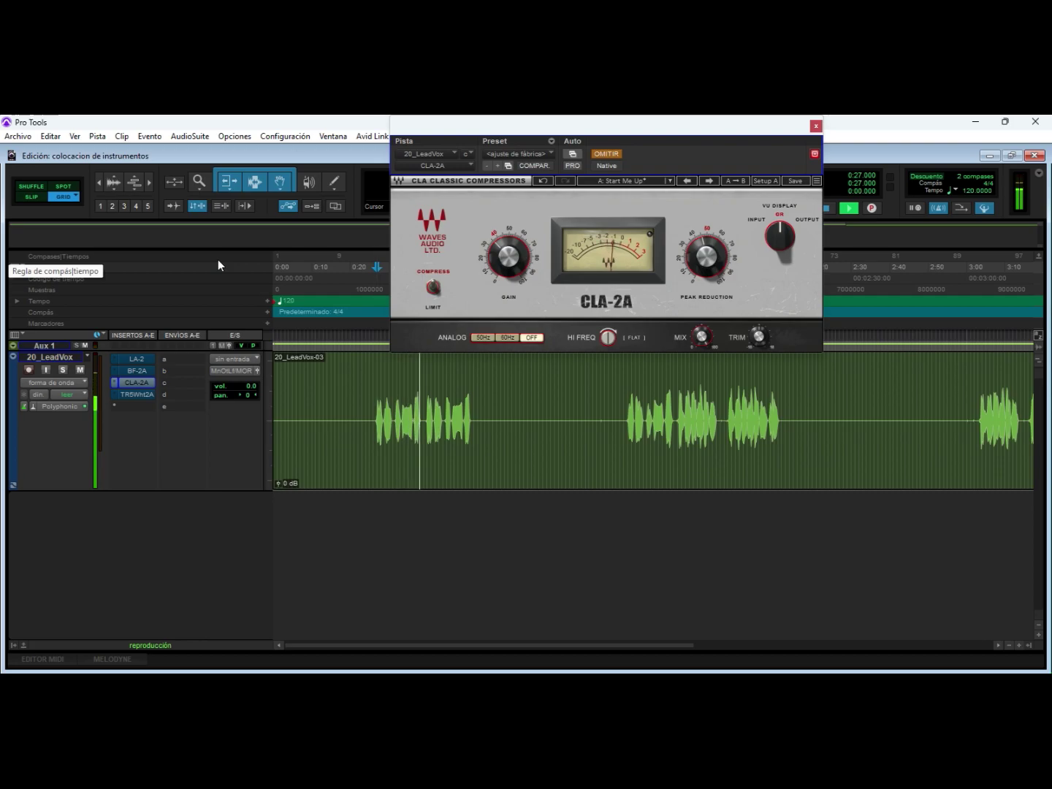
key(space)
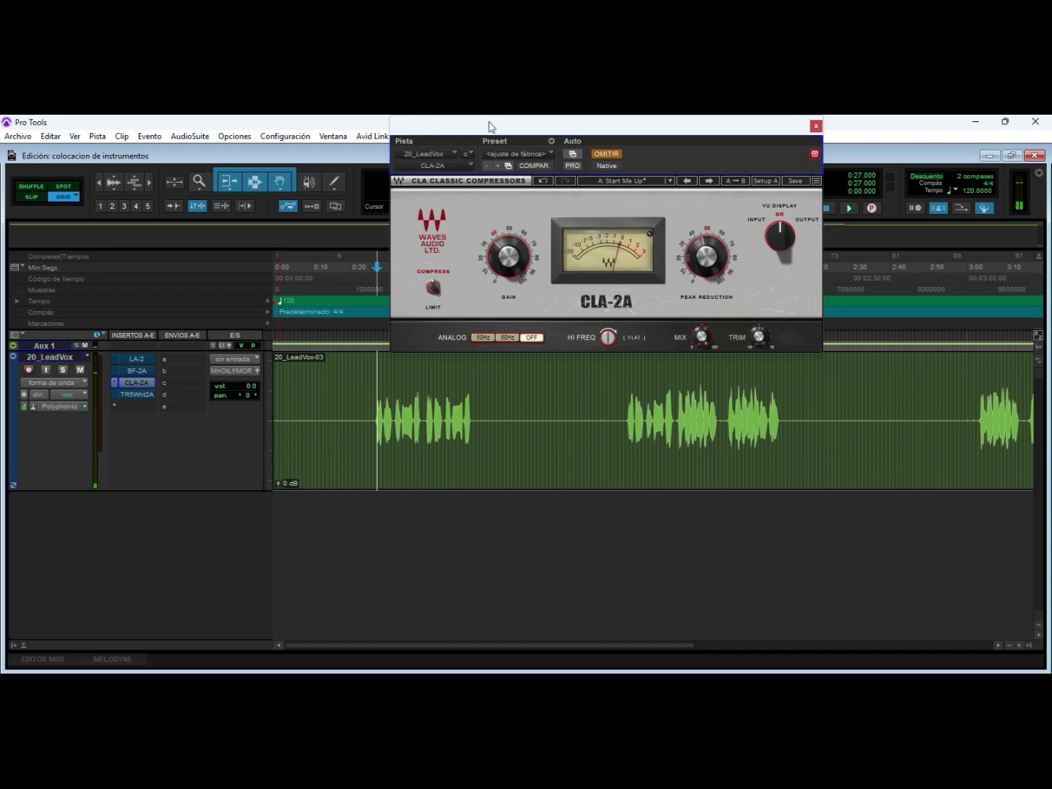
click(608, 155)
key(space)
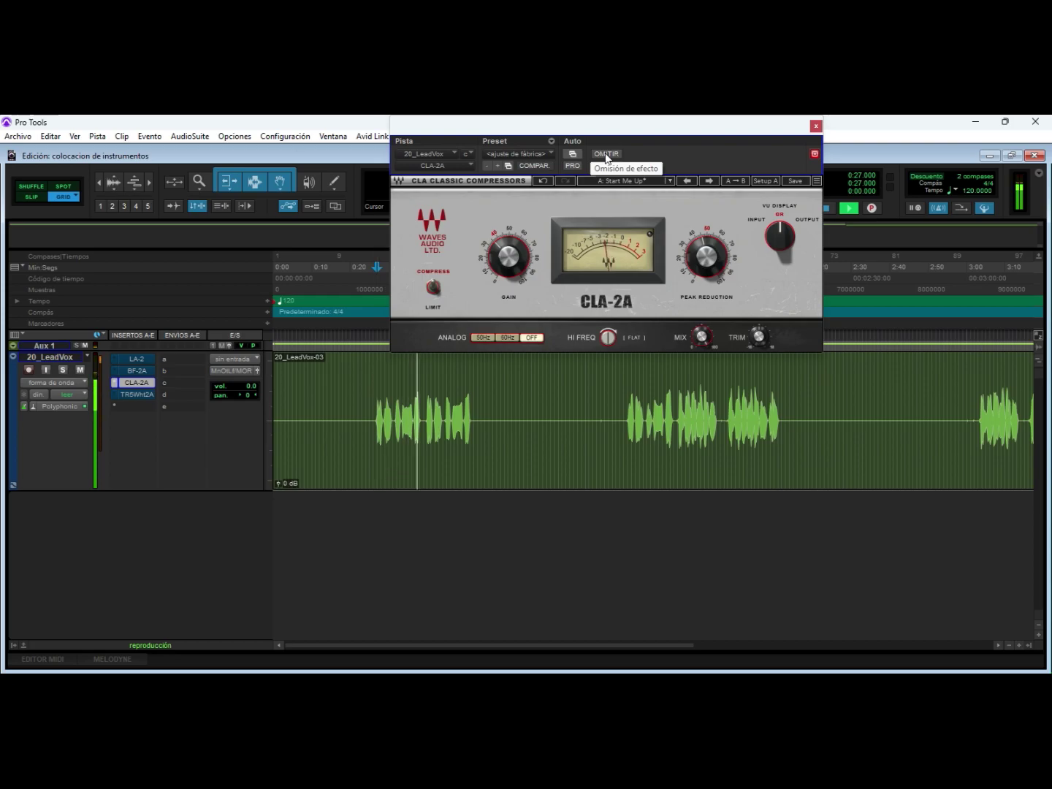
key(space)
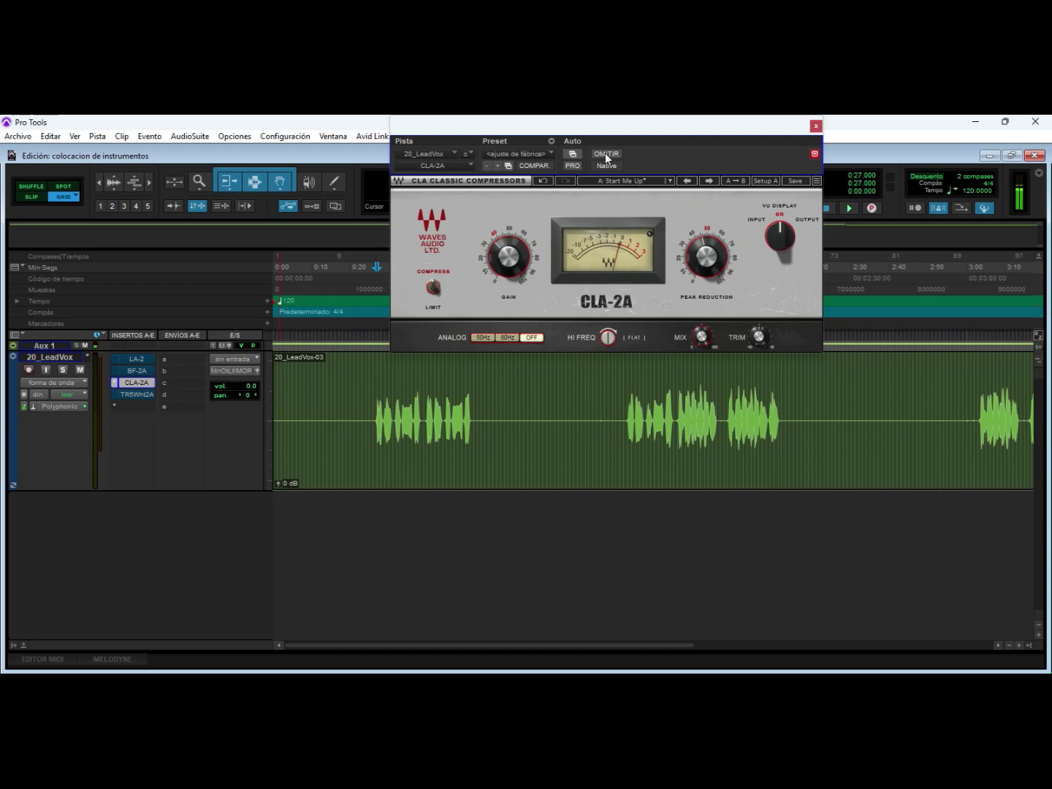
Step: Repeat the bypassed and active comparison of the CLA-2A on the vocal phrase, leaving the compressor bypassed
key(space)
click(607, 155)
key(space)
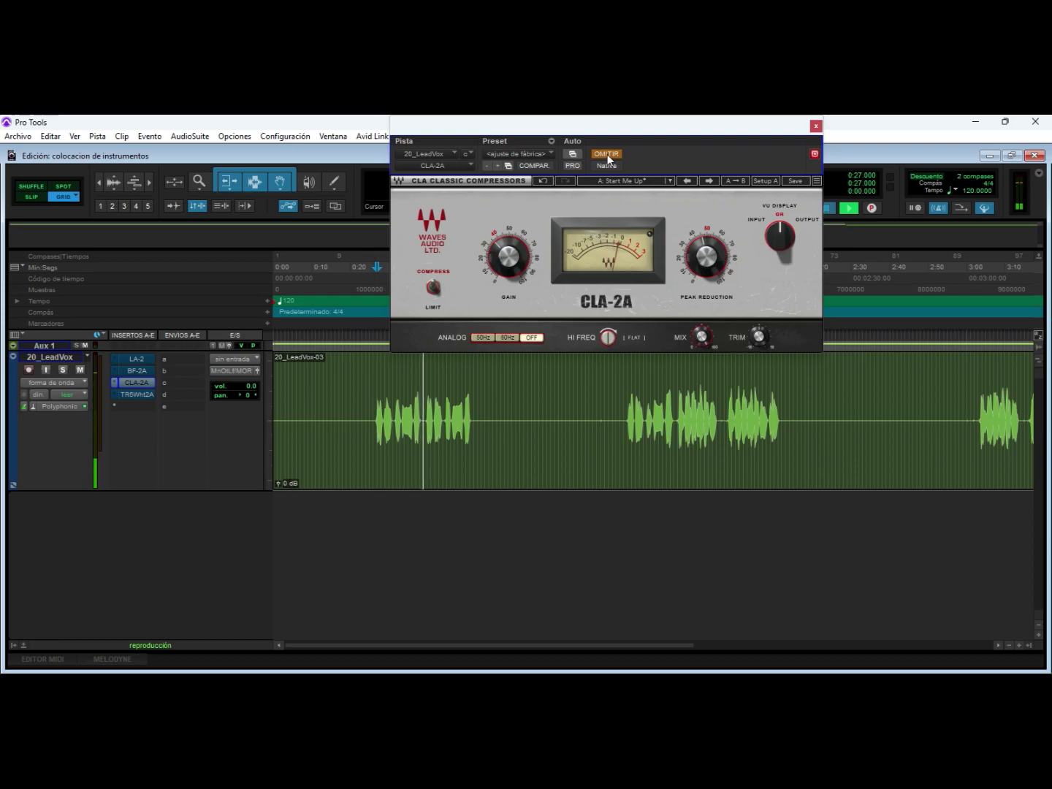
click(607, 155)
key(space)
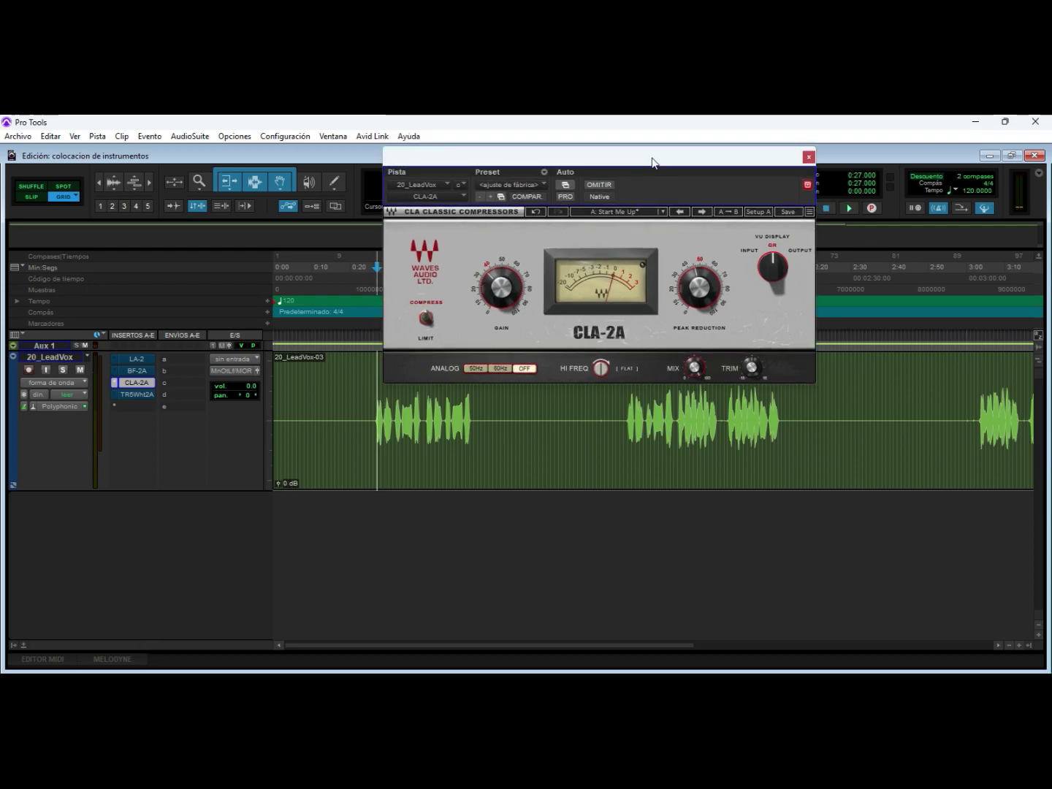
key(space)
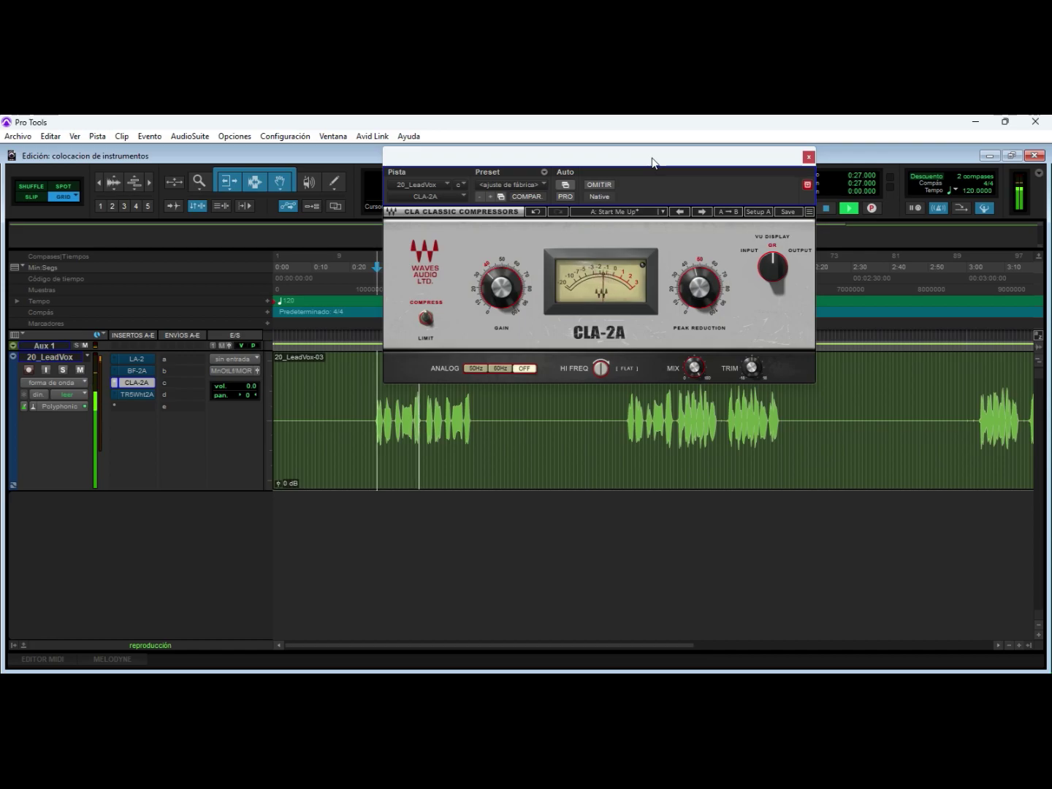
key(space)
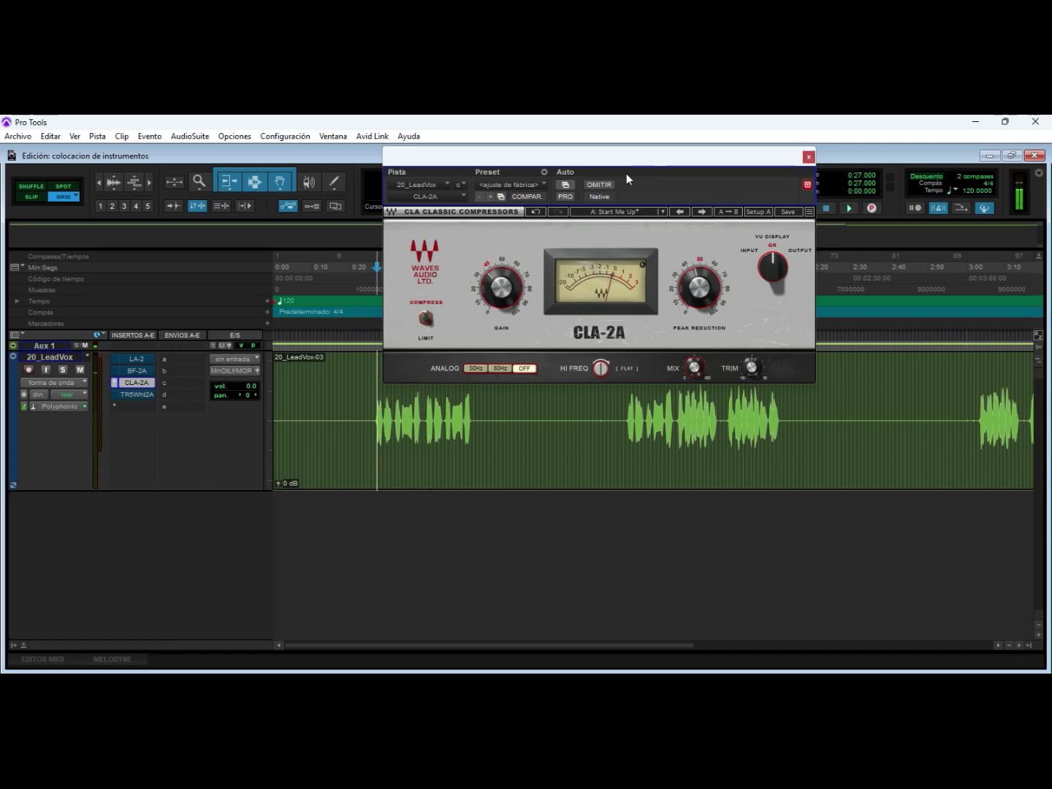
click(595, 187)
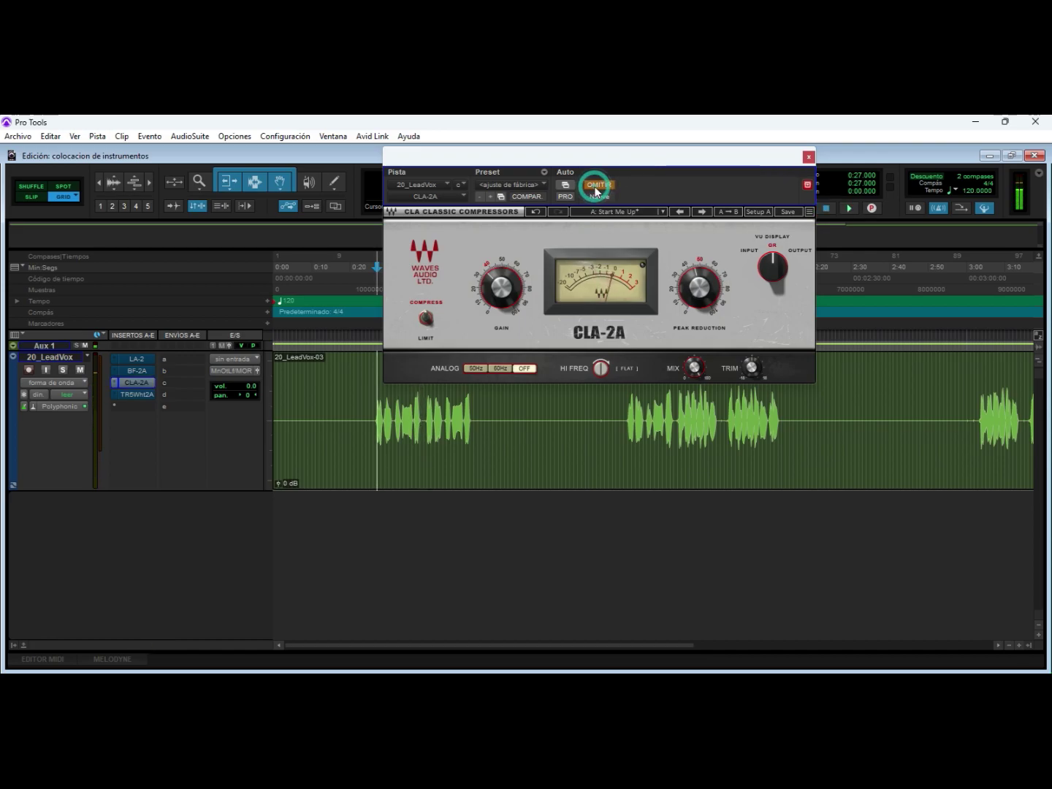
Step: Open the TR5 White 2A on the lead vocal and move its window so the start of the phrase stays uncovered
click(135, 394)
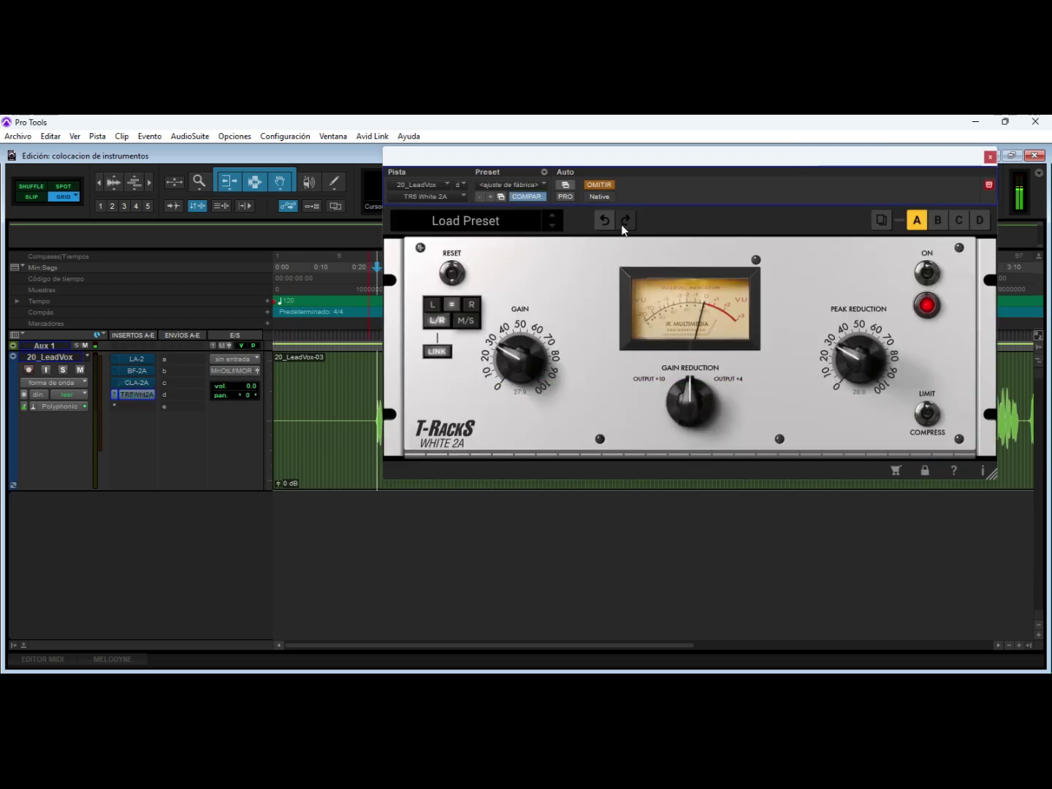
drag(607, 162, 582, 138)
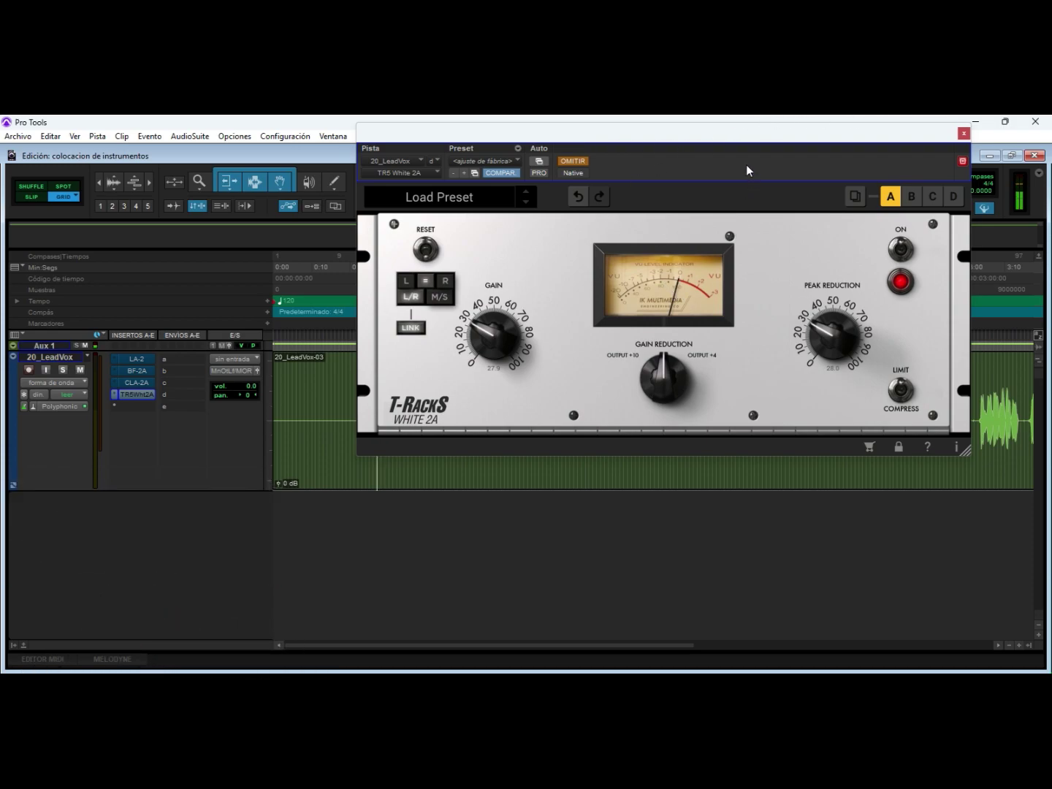
drag(740, 138, 730, 133)
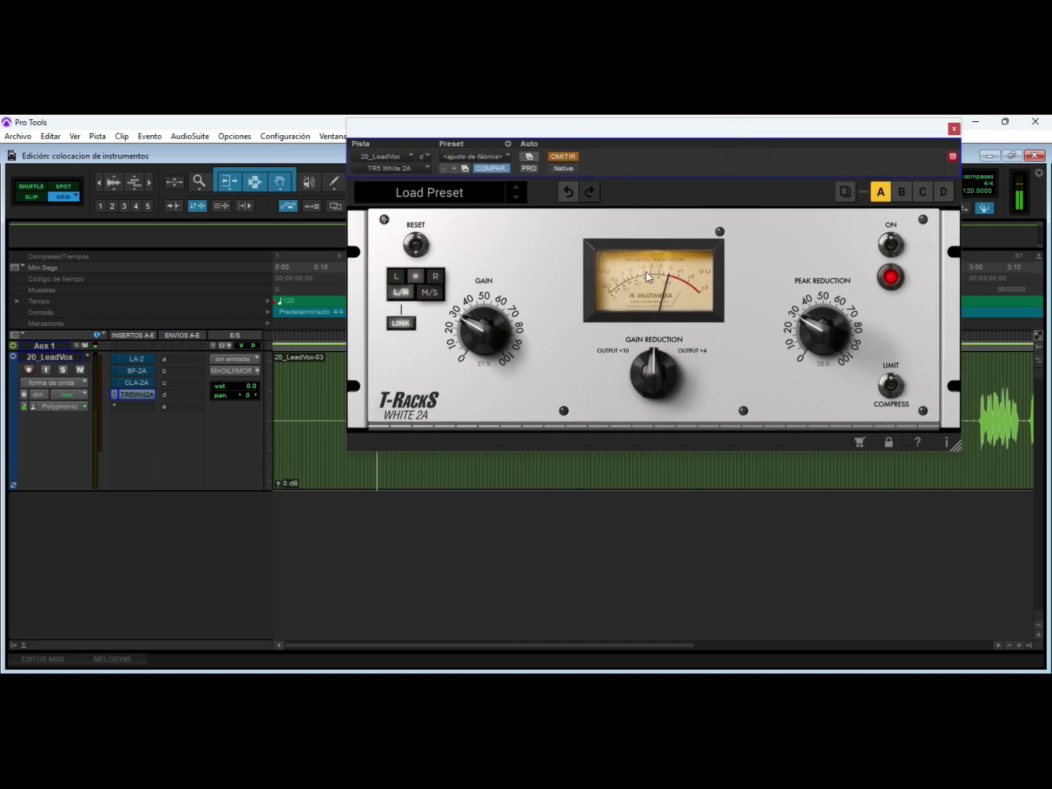
drag(584, 130, 636, 127)
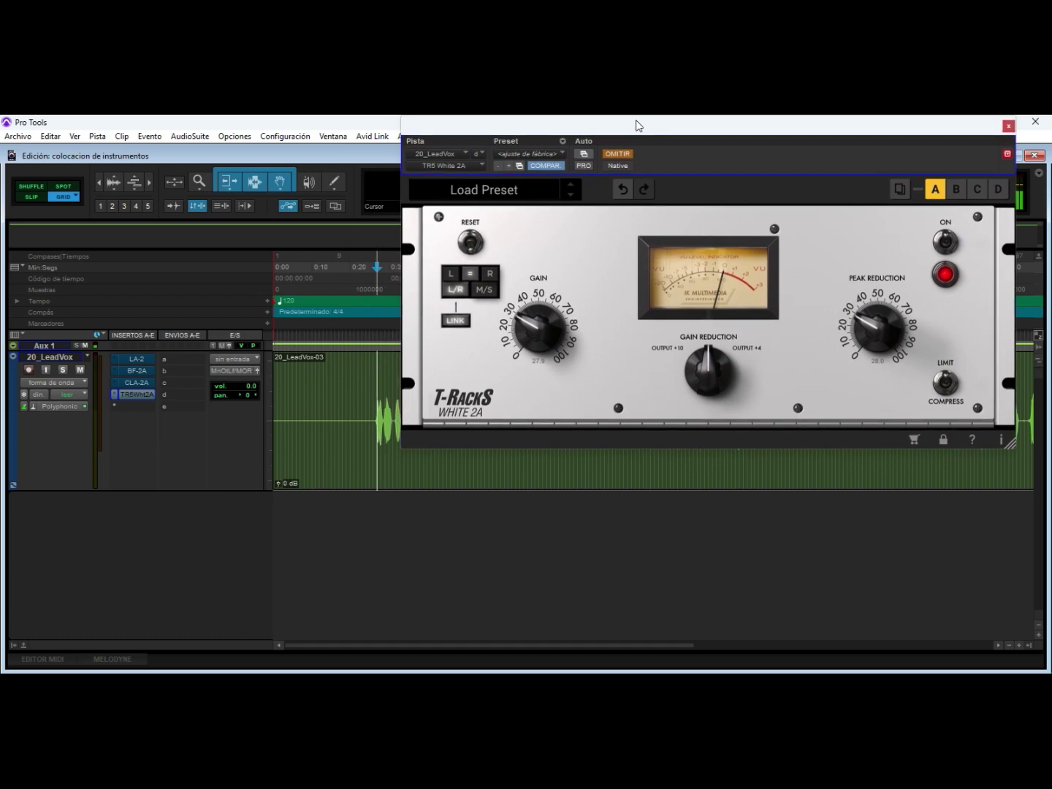
Step: Play the vocal phrase with the TR5 White 2A bypassed, then activate the compressor and play the phrase again
key(space)
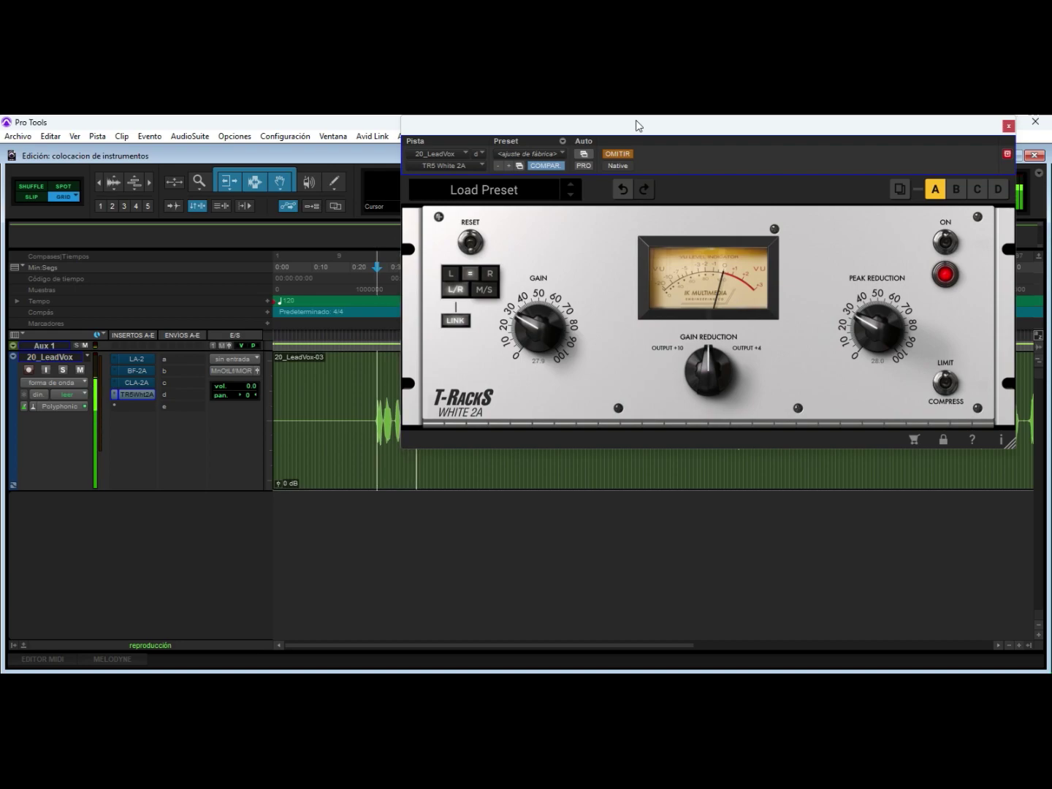
key(space)
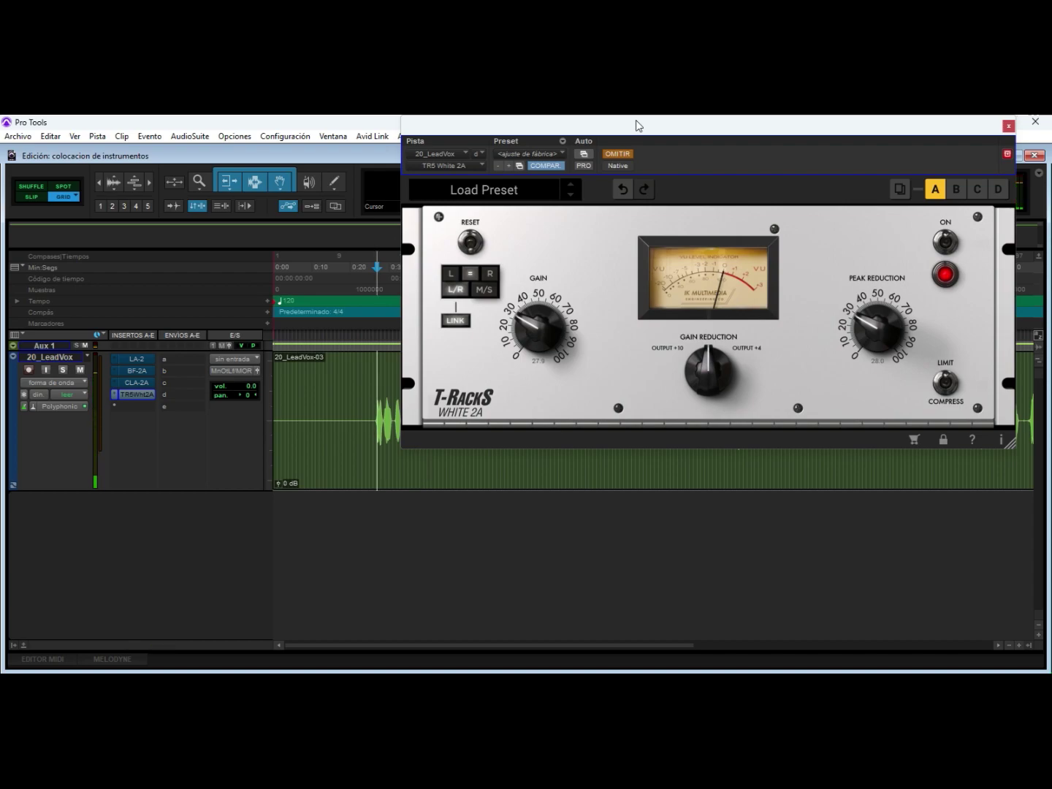
click(618, 154)
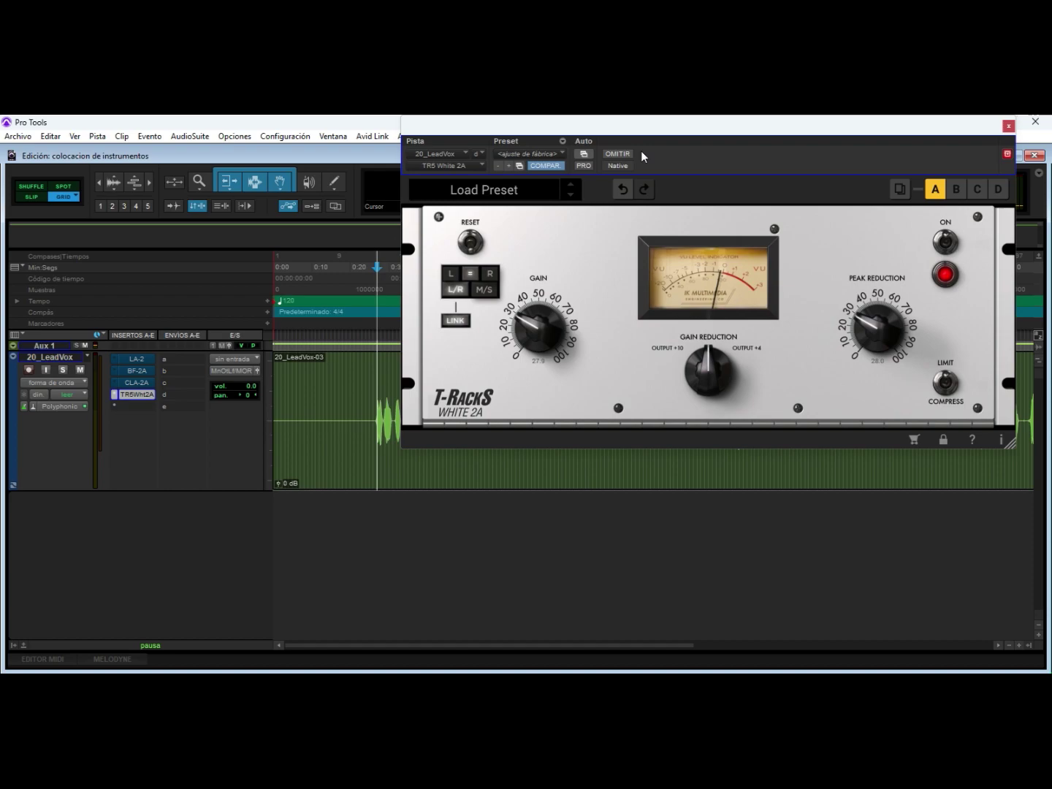
drag(644, 132, 658, 133)
key(space)
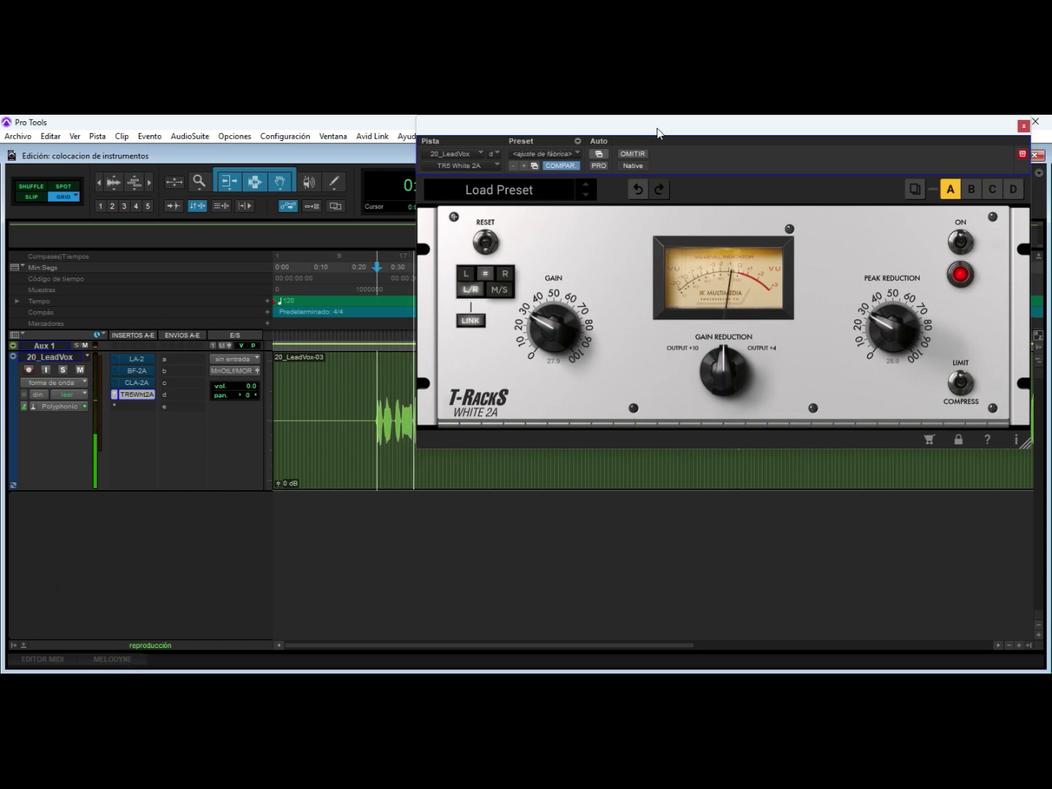
key(space)
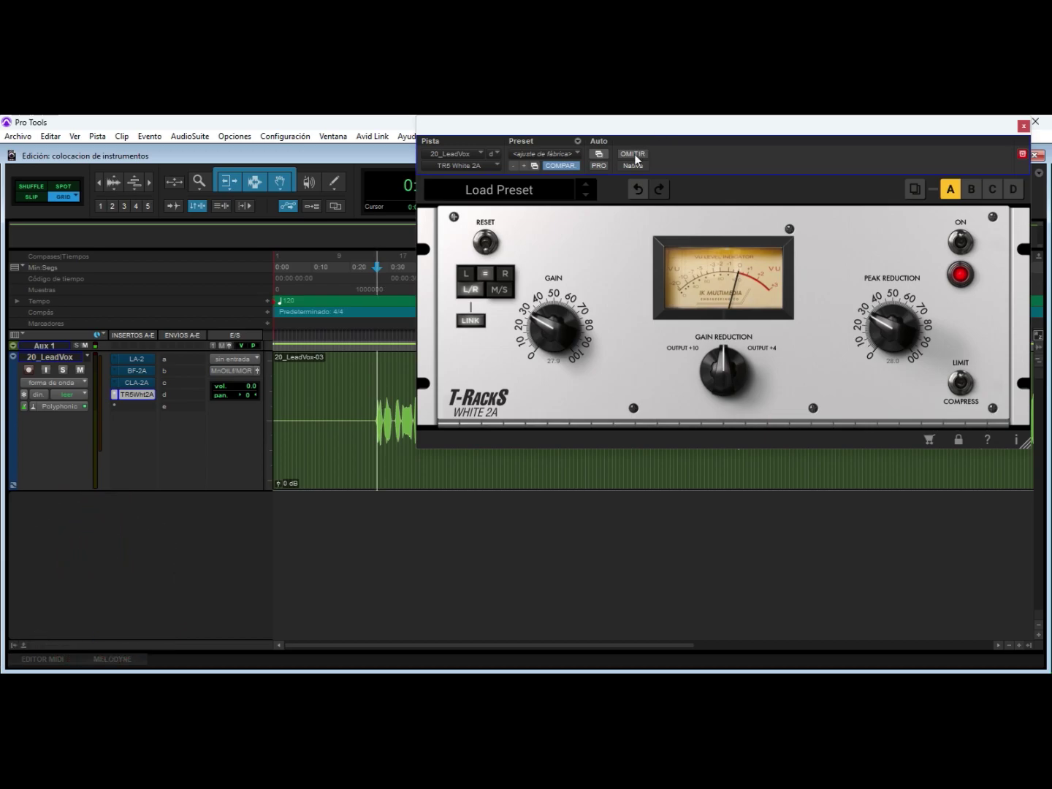
Step: Audition the vocal phrase with the TR5 White 2A bypassed and reactivated, and move its window over the track's waveform
click(633, 154)
key(space)
click(633, 155)
drag(721, 129, 638, 138)
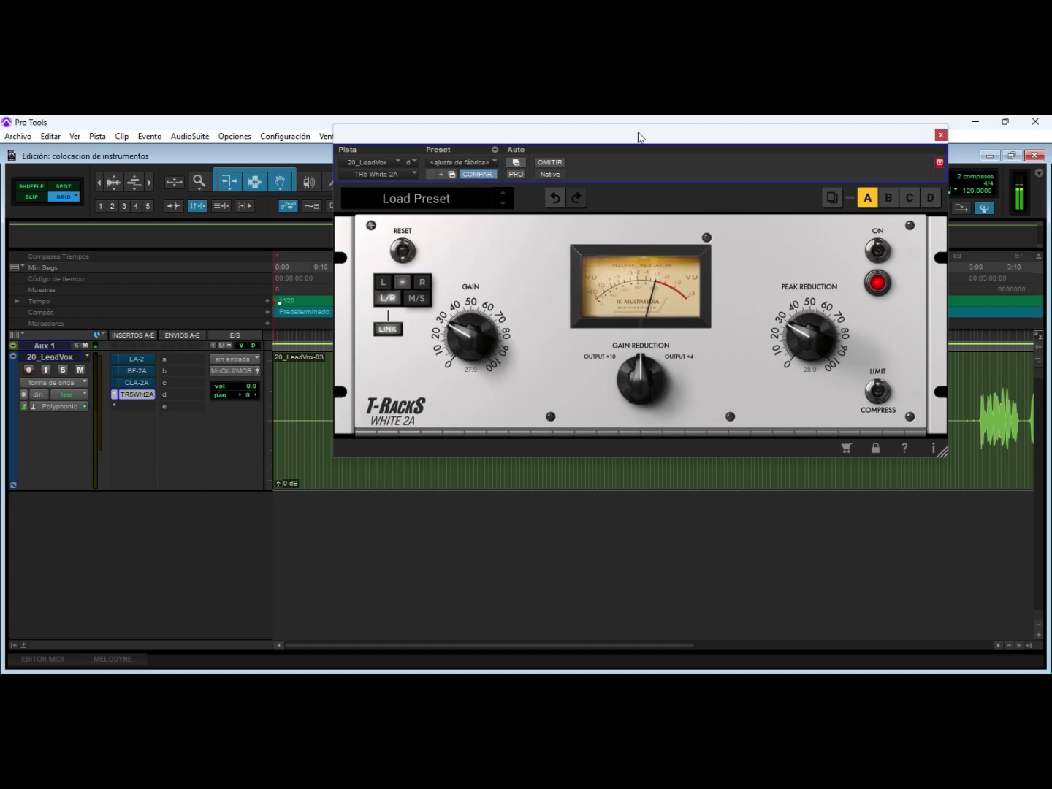
drag(638, 137, 584, 141)
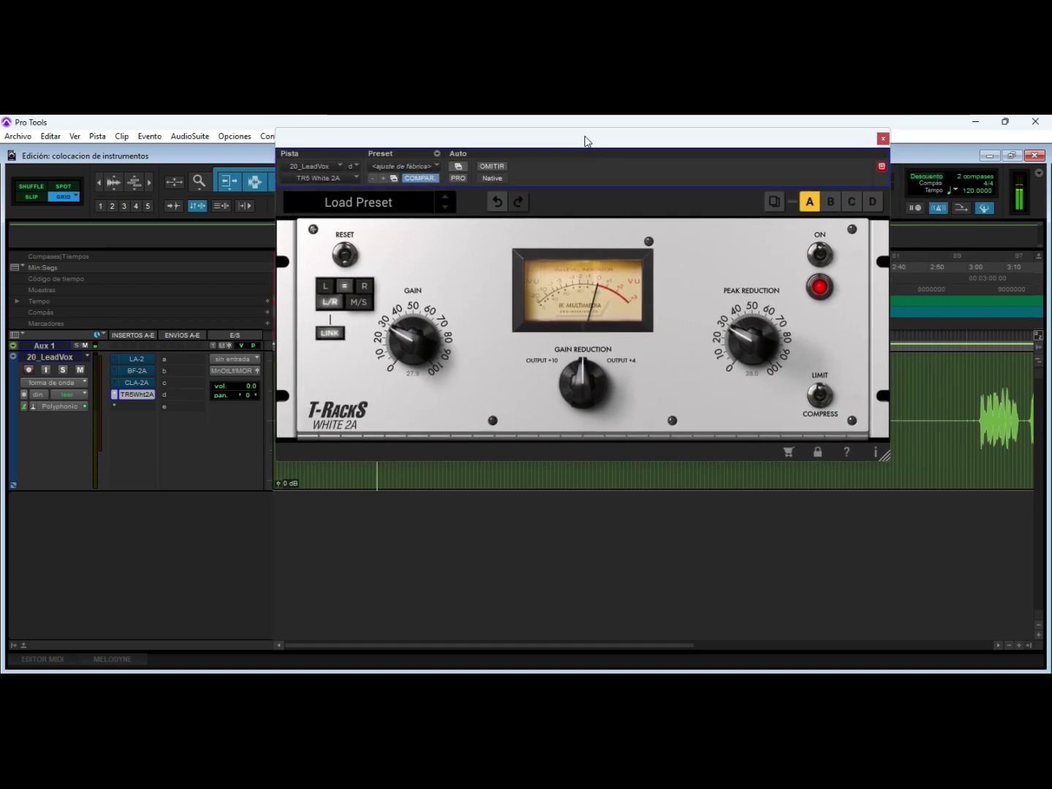